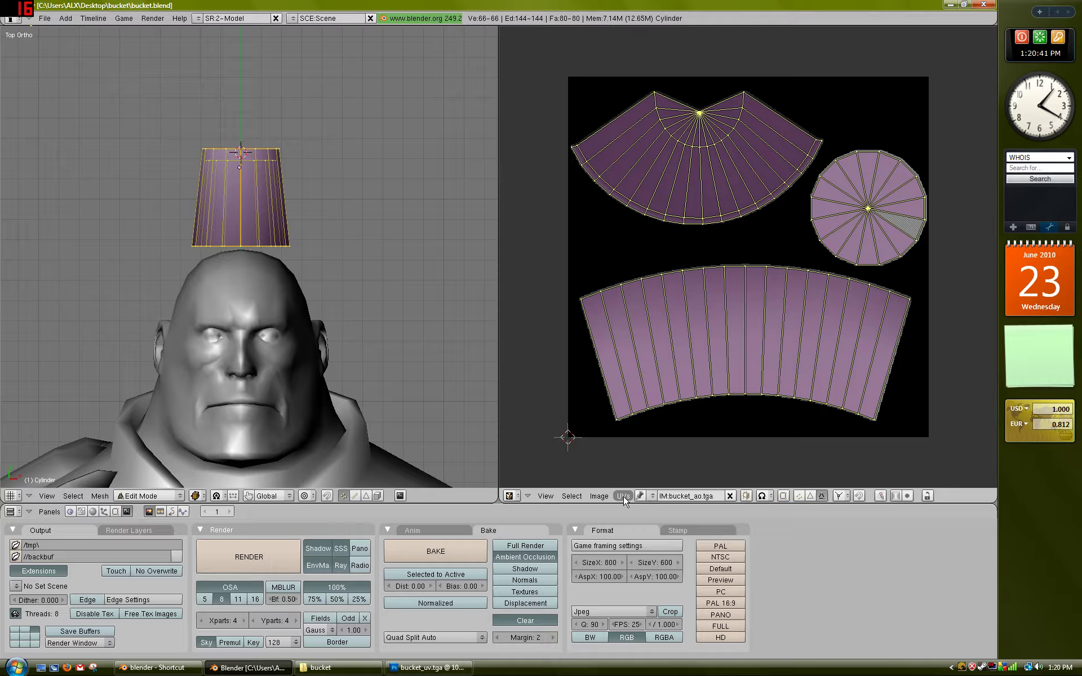
Open bucket.tga from the bucket folder as the image behind the bucket's UV layout.
{"action": "left_click", "coordinate": [604, 498]}
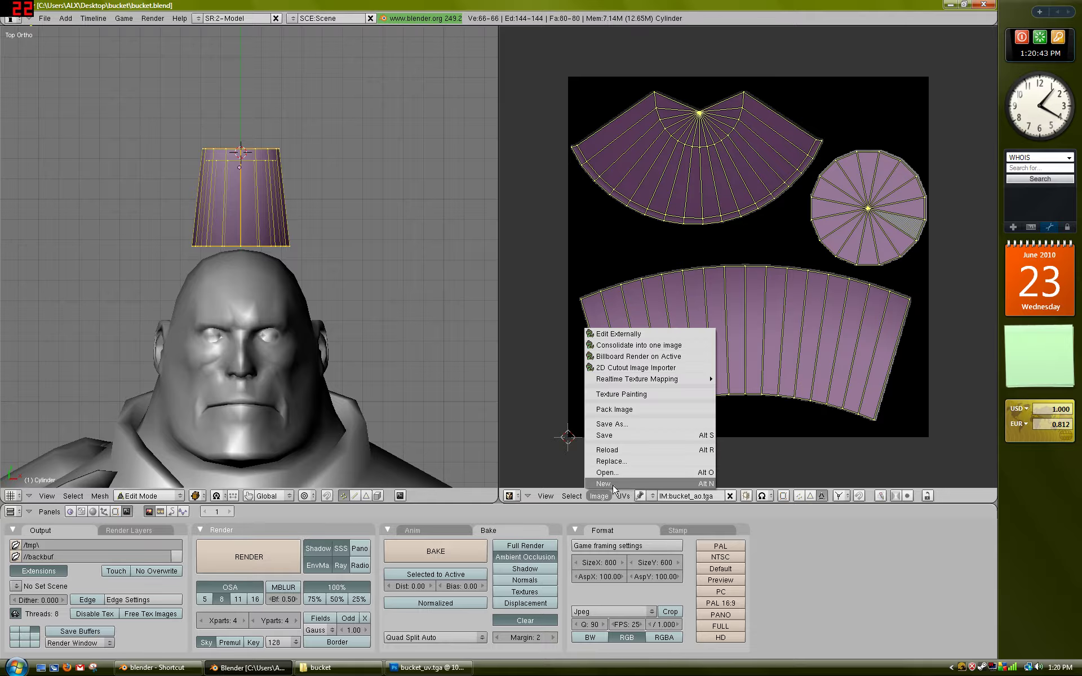
{"action": "left_click", "coordinate": [620, 472]}
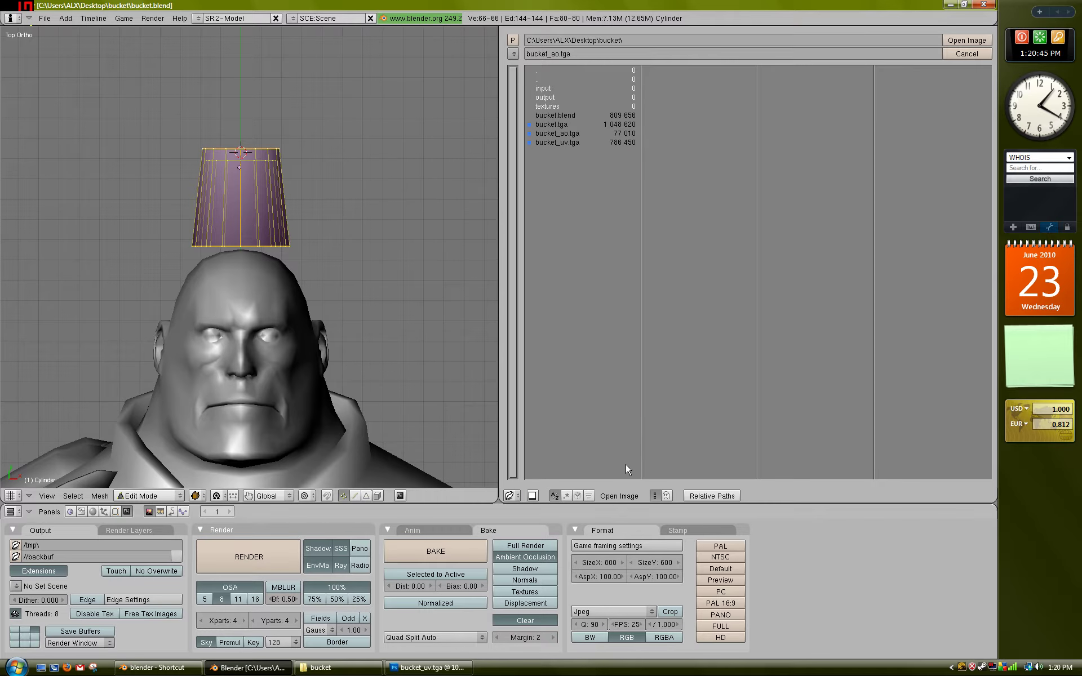
{"action": "left_click", "coordinate": [564, 124]}
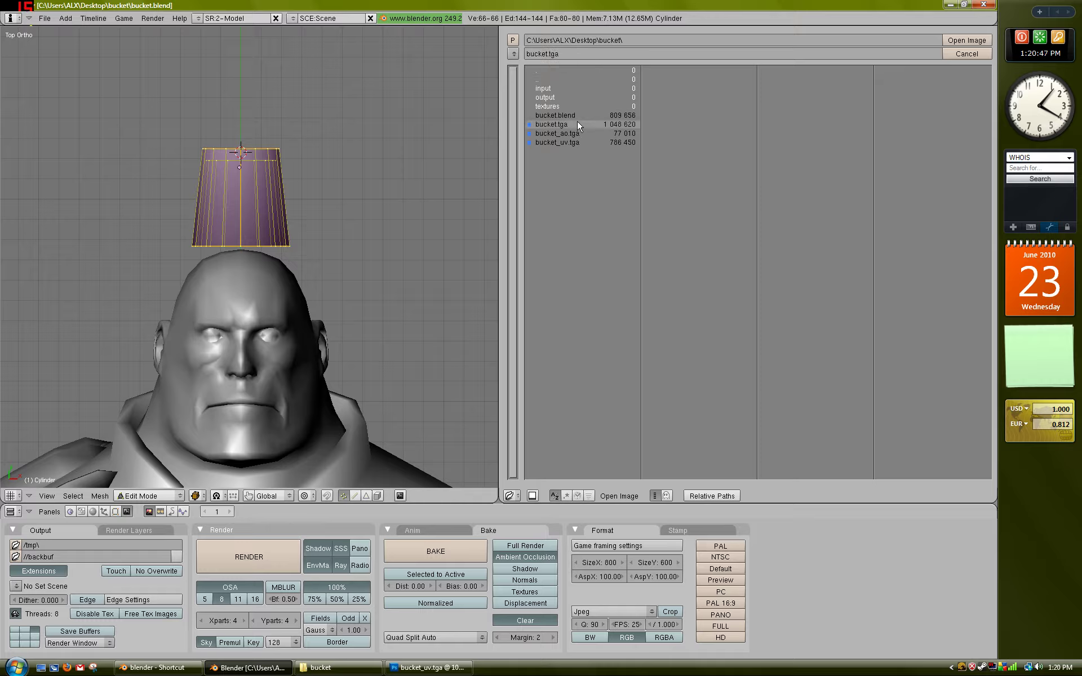
{"action": "left_click", "coordinate": [958, 41]}
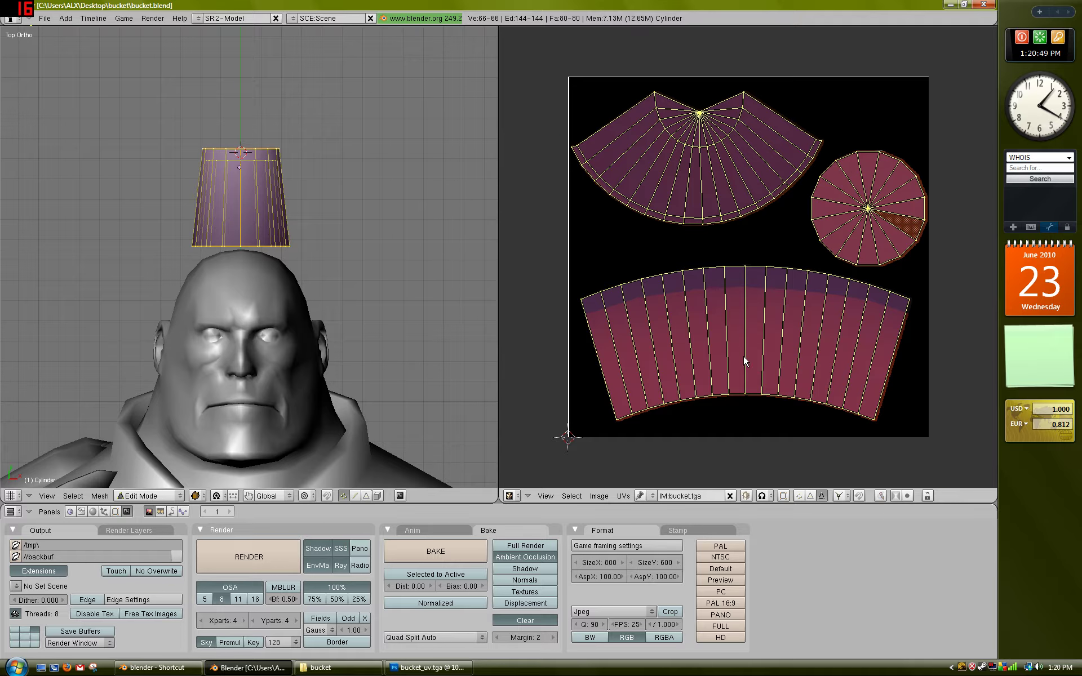
Put the bucket in Object Mode and set the 3D view's draw type to Textured to check the texture from several angles.
{"action": "key", "text": "Tab"}
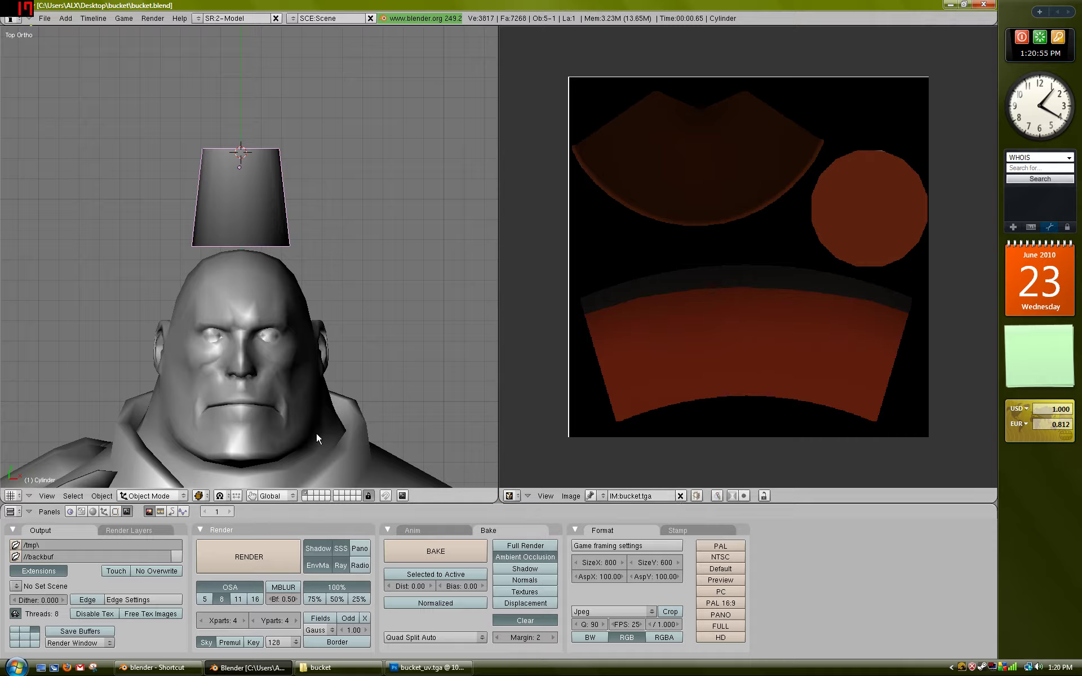
{"action": "left_click", "coordinate": [200, 495]}
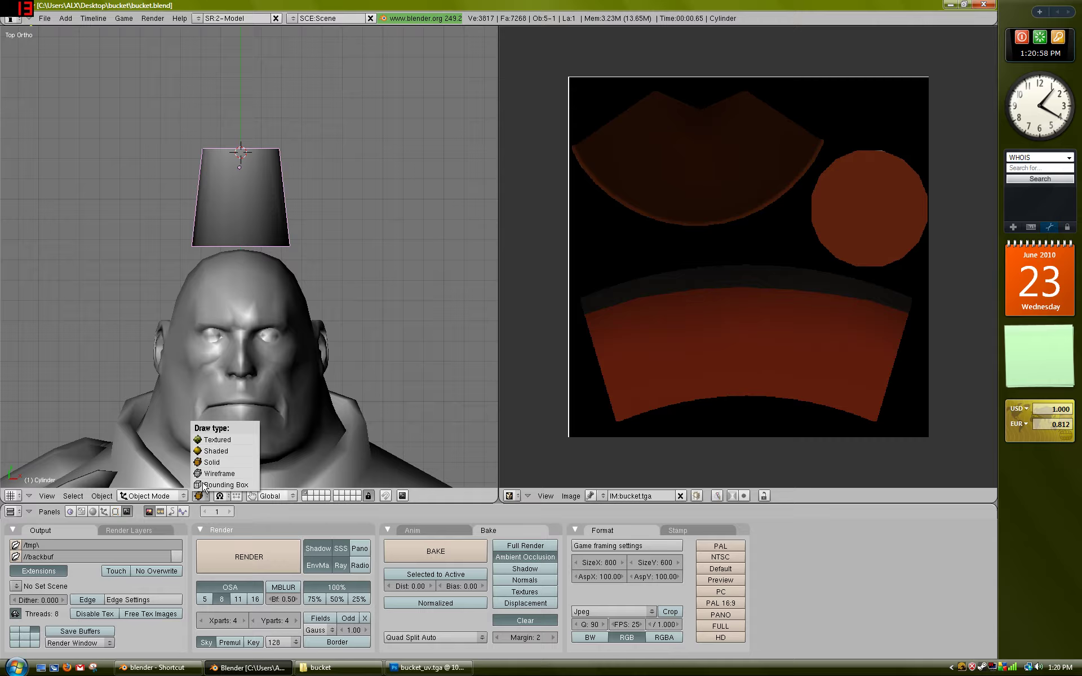
{"action": "left_click", "coordinate": [217, 440]}
{"action": "mouse_move", "coordinate": [252, 285]}
{"action": "middle_mouse_down"}
{"action": "mouse_move", "coordinate": [235, 273]}
{"action": "mouse_move", "coordinate": [59, 270]}
{"action": "mouse_move", "coordinate": [258, 422]}
{"action": "mouse_move", "coordinate": [273, 357]}
{"action": "mouse_move", "coordinate": [228, 320]}
{"action": "middle_mouse_up"}
{"action": "middle_click_drag", "start_coordinate": [235, 234], "coordinate": [237, 517]}
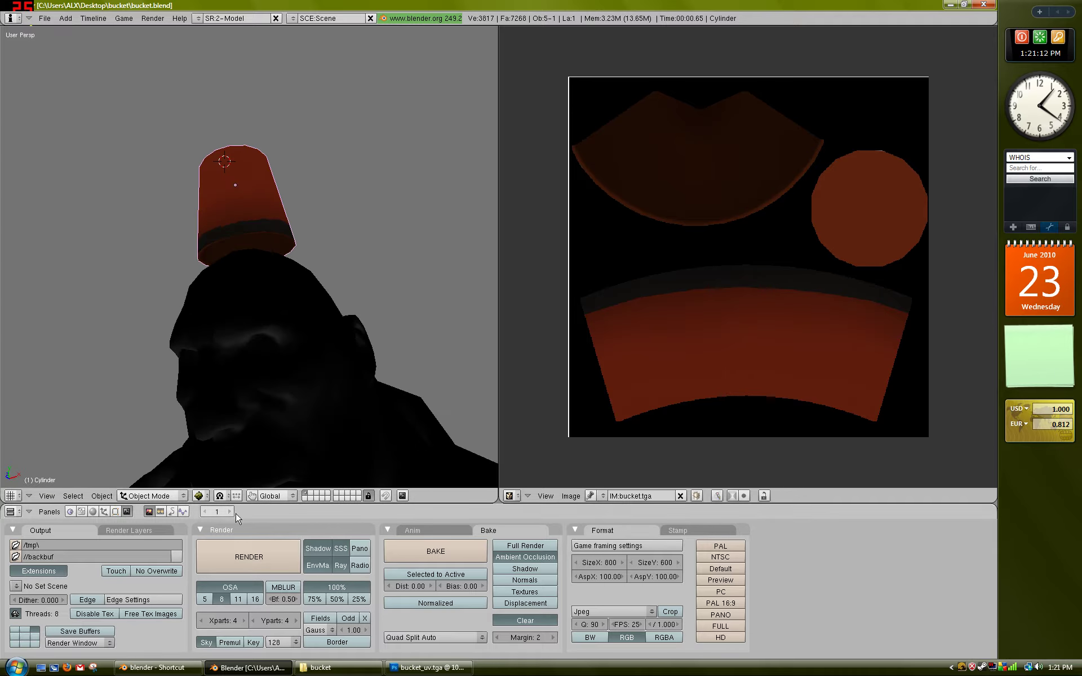
{"action": "left_click", "coordinate": [198, 495]}
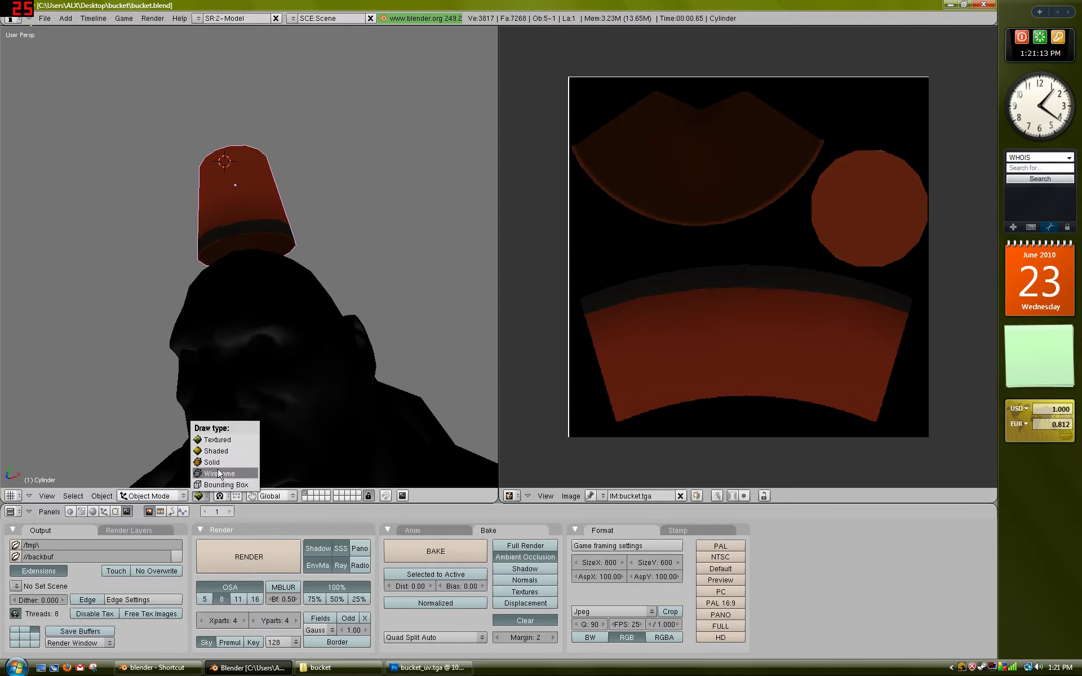
{"action": "left_click", "coordinate": [217, 440]}
{"action": "middle_click_drag", "start_coordinate": [272, 328], "coordinate": [289, 370]}
{"action": "key", "text": "KP_7"}
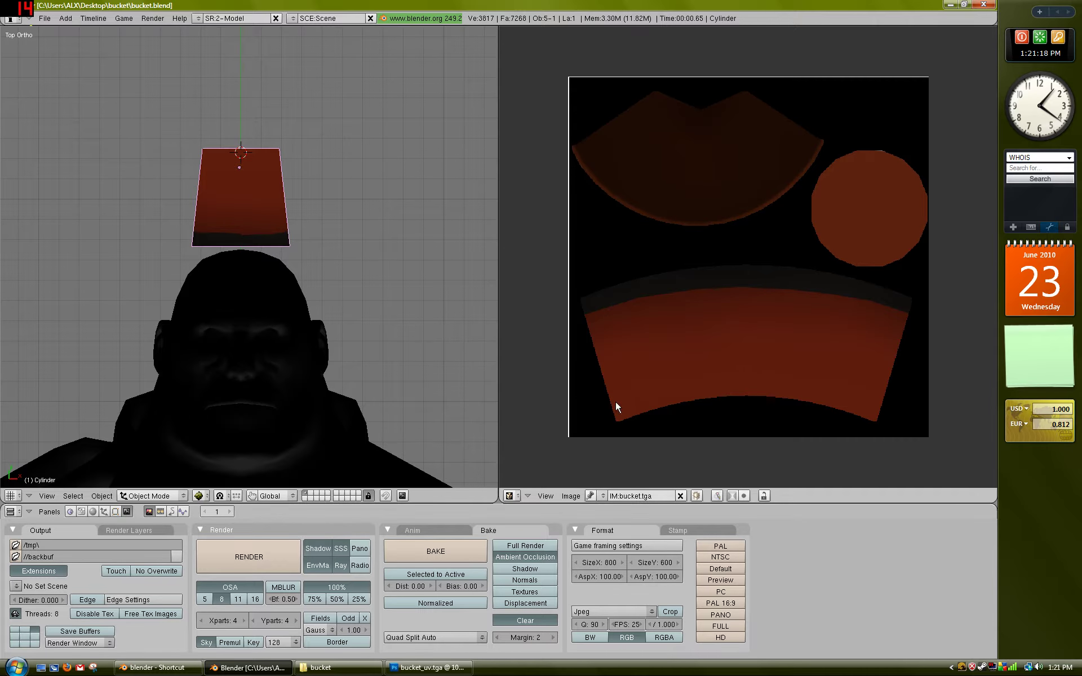
Put the bucket in Edit Mode, and in Photoshop hide the Shape 4 layer of bucket_uv.tga.
{"action": "key", "text": "Tab"}
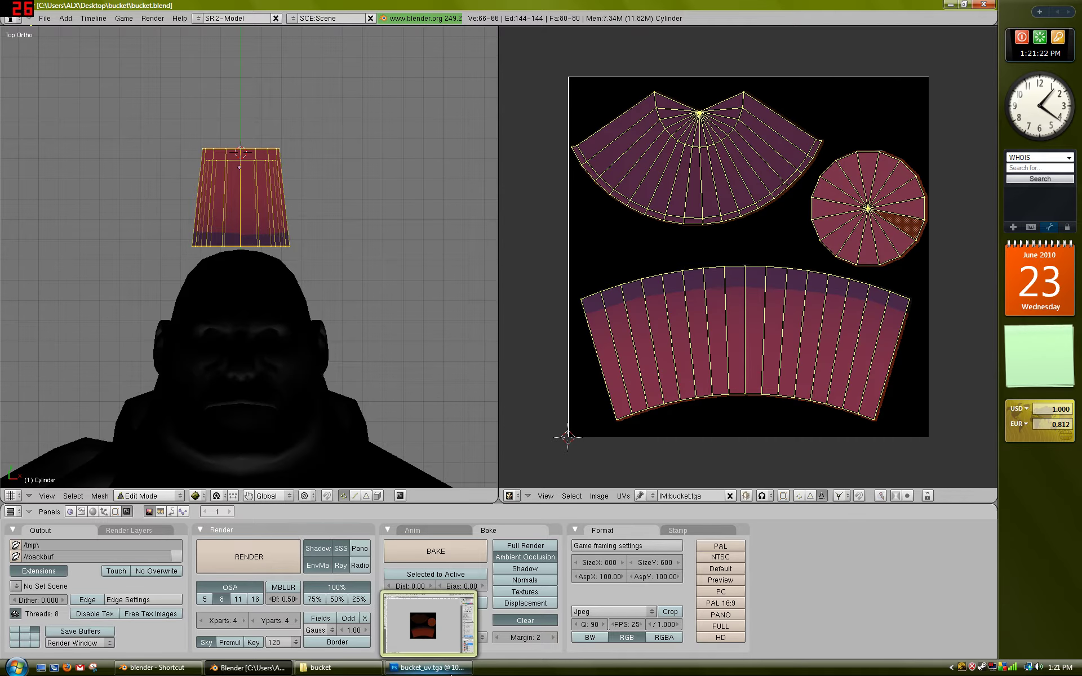
{"action": "left_click", "coordinate": [428, 668]}
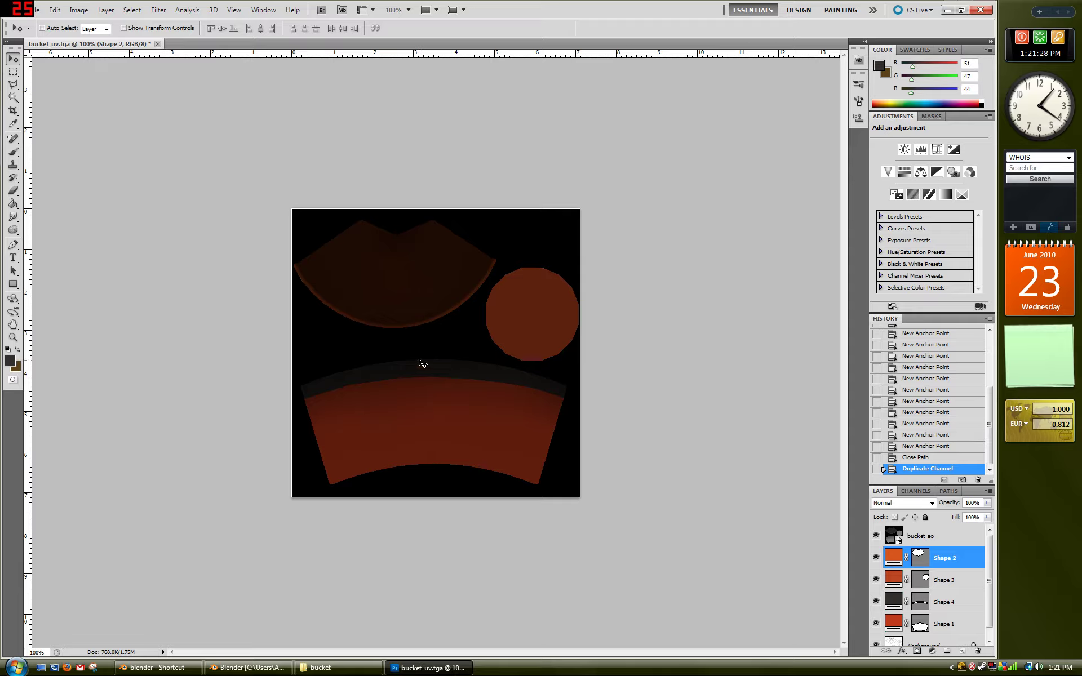
{"action": "left_click", "coordinate": [950, 607]}
{"action": "left_click", "coordinate": [877, 602]}
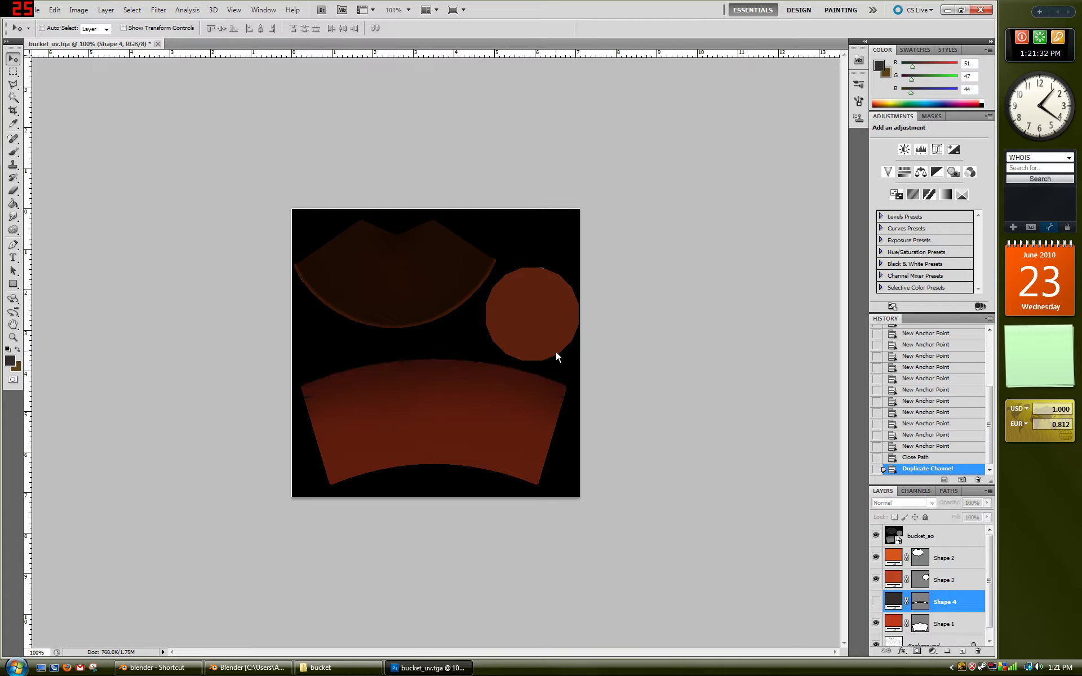
Save the texture in Targa format over the existing bucket.tga, accepting the replacement and the Targa options.
{"action": "left_click", "coordinate": [31, 10]}
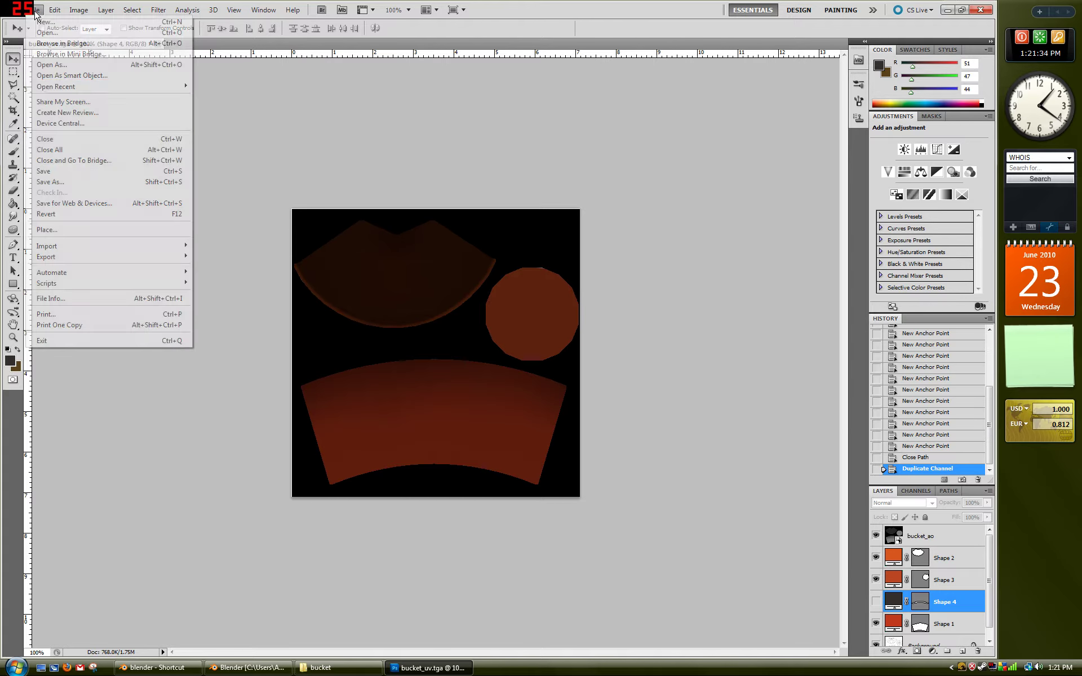
{"action": "left_click", "coordinate": [104, 182]}
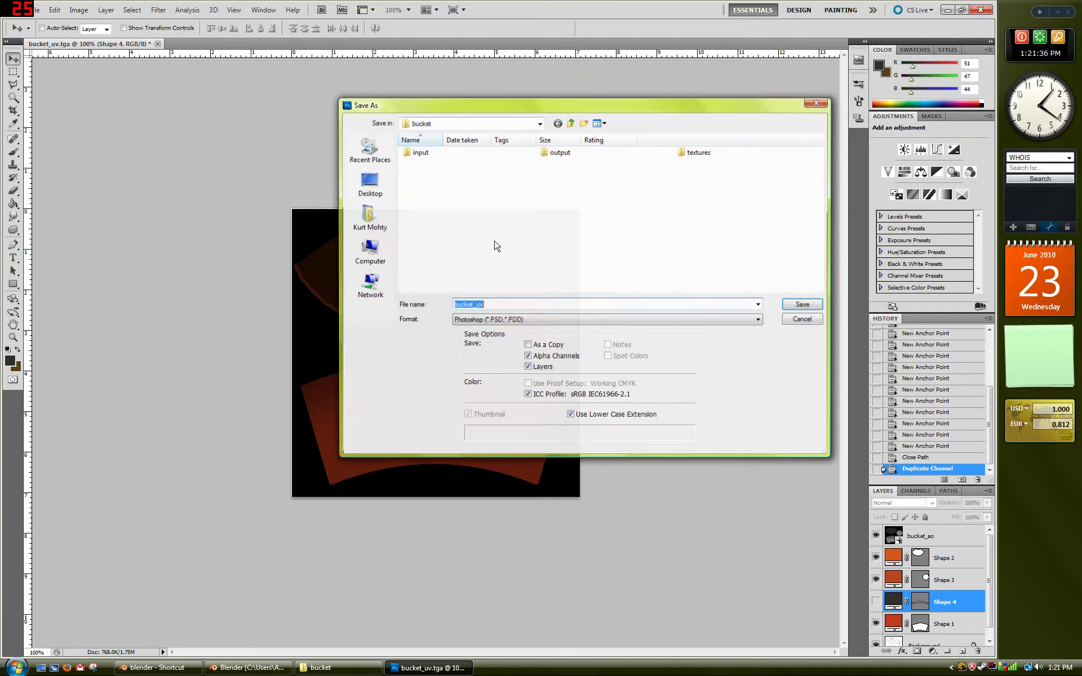
{"action": "left_click", "coordinate": [563, 319]}
{"action": "left_click", "coordinate": [531, 464]}
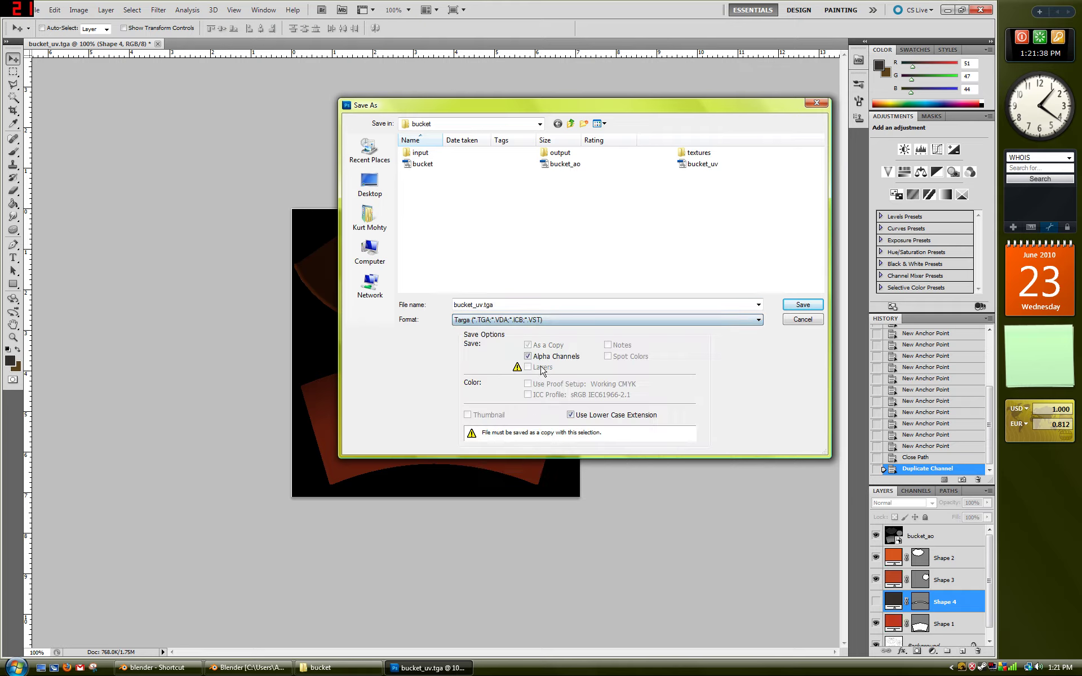
{"action": "left_click", "coordinate": [456, 166]}
{"action": "key", "text": "Return"}
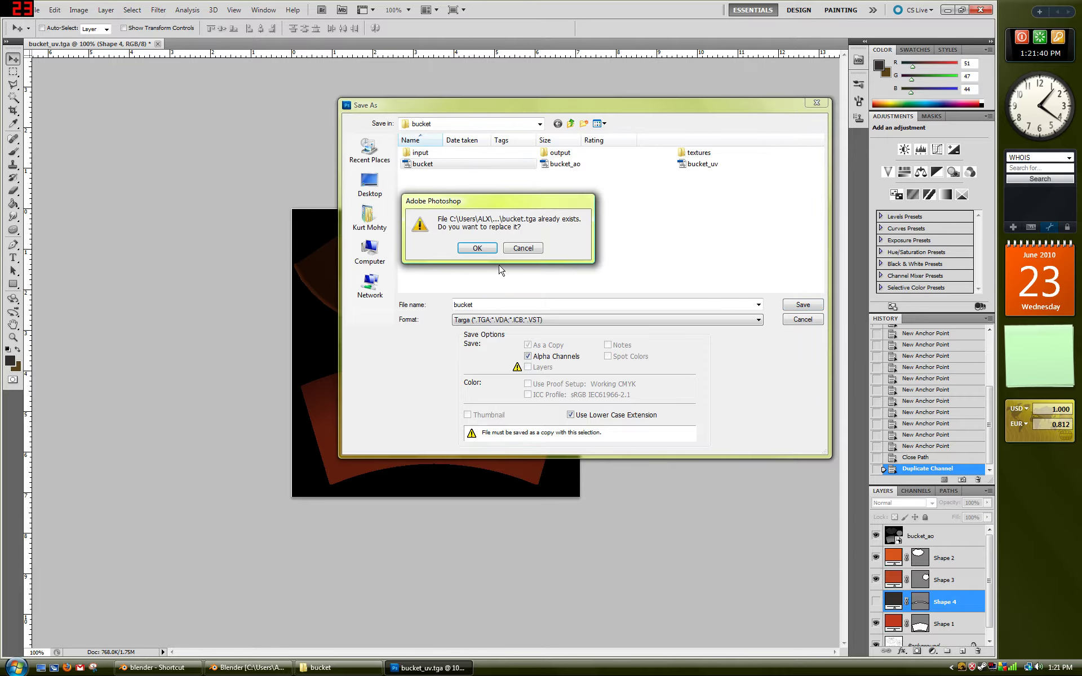
{"action": "left_click", "coordinate": [480, 246]}
{"action": "left_click", "coordinate": [528, 222]}
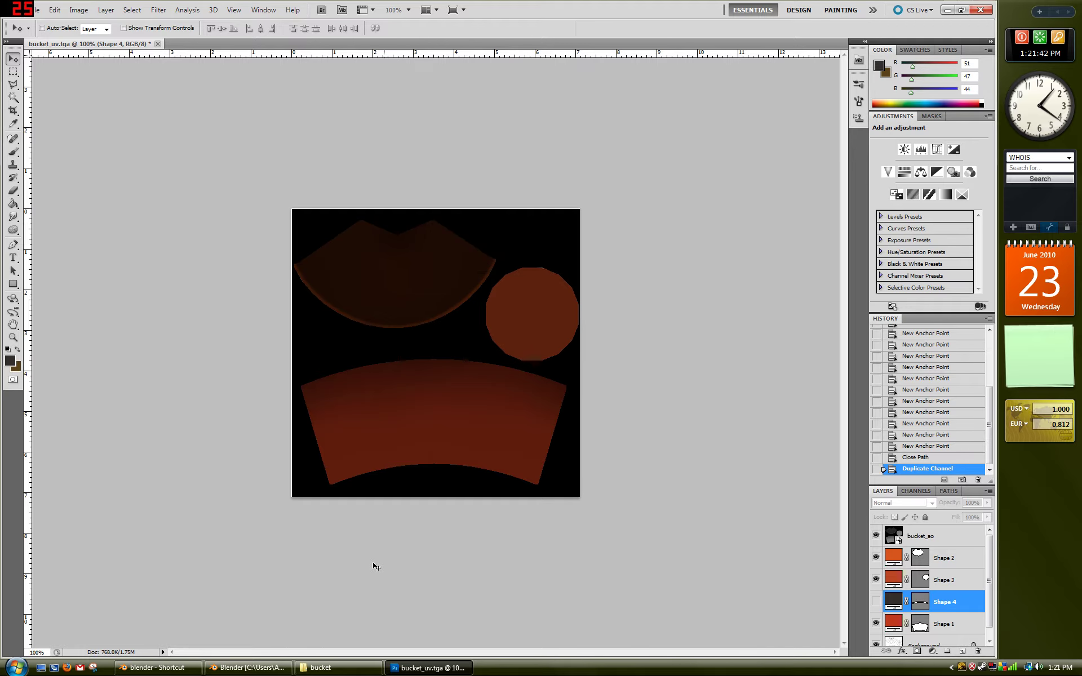
Switch back to Blender, reload bucket.tga in the UV editor and inspect the retextured bucket in Object Mode.
{"action": "left_click", "coordinate": [265, 668]}
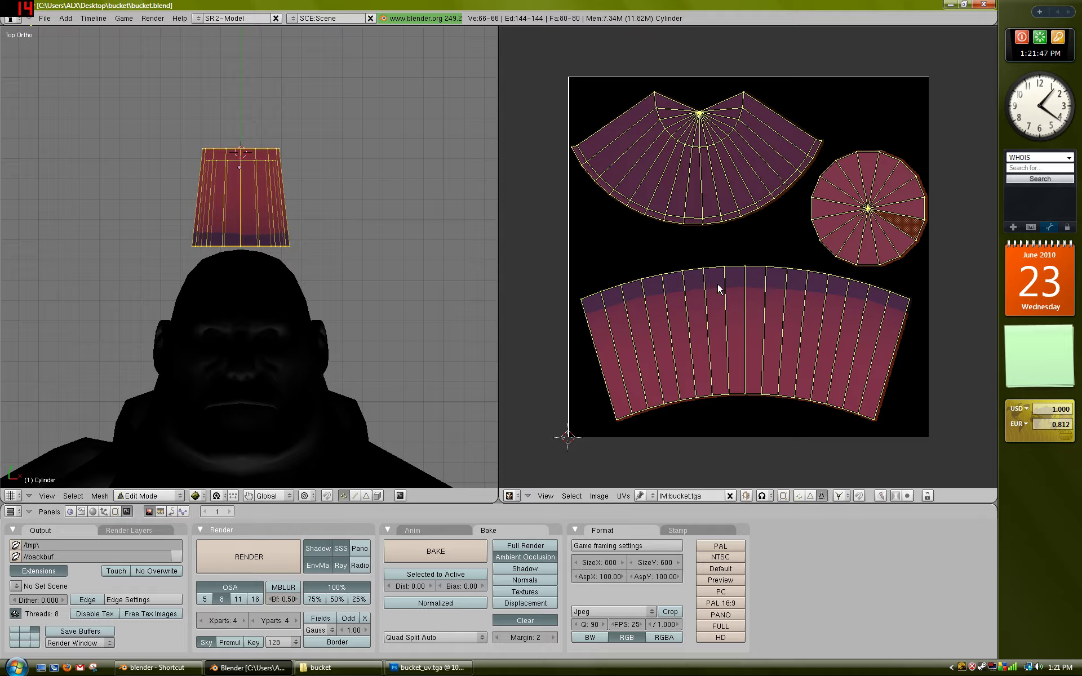
{"action": "key", "text": "alt+r"}
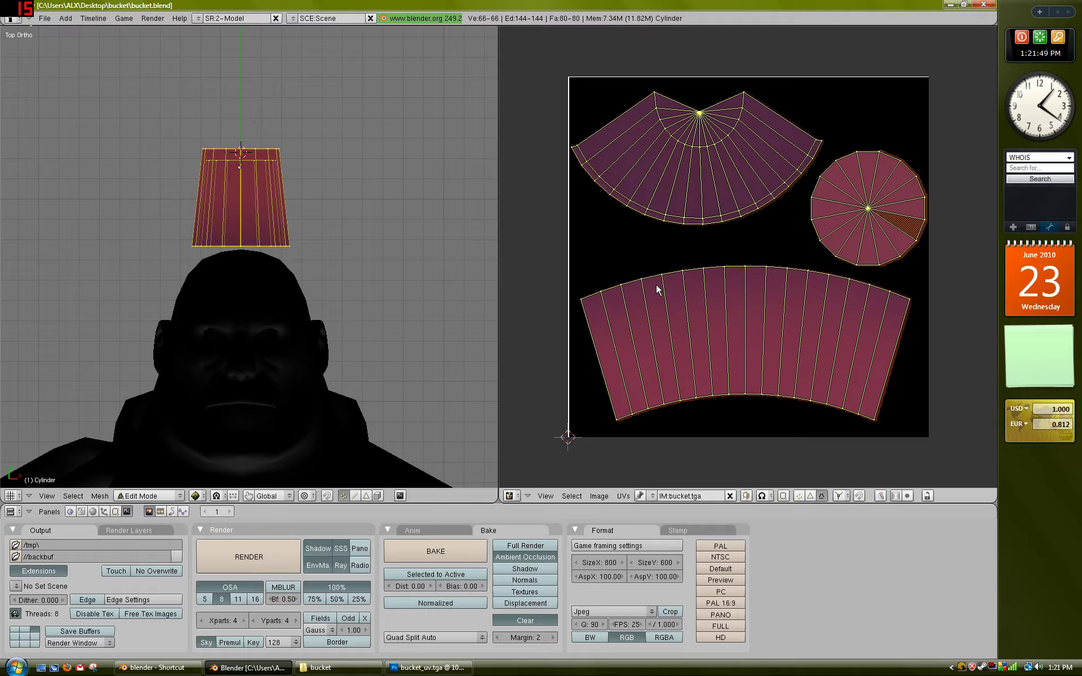
{"action": "left_click", "coordinate": [606, 496]}
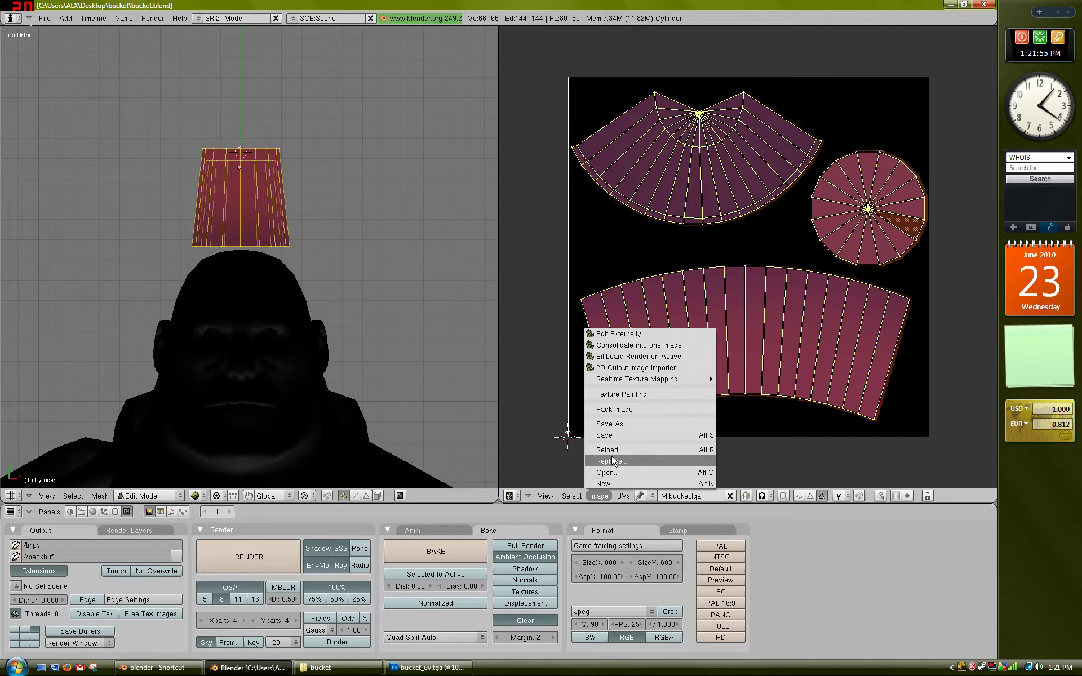
{"action": "key", "text": "Tab"}
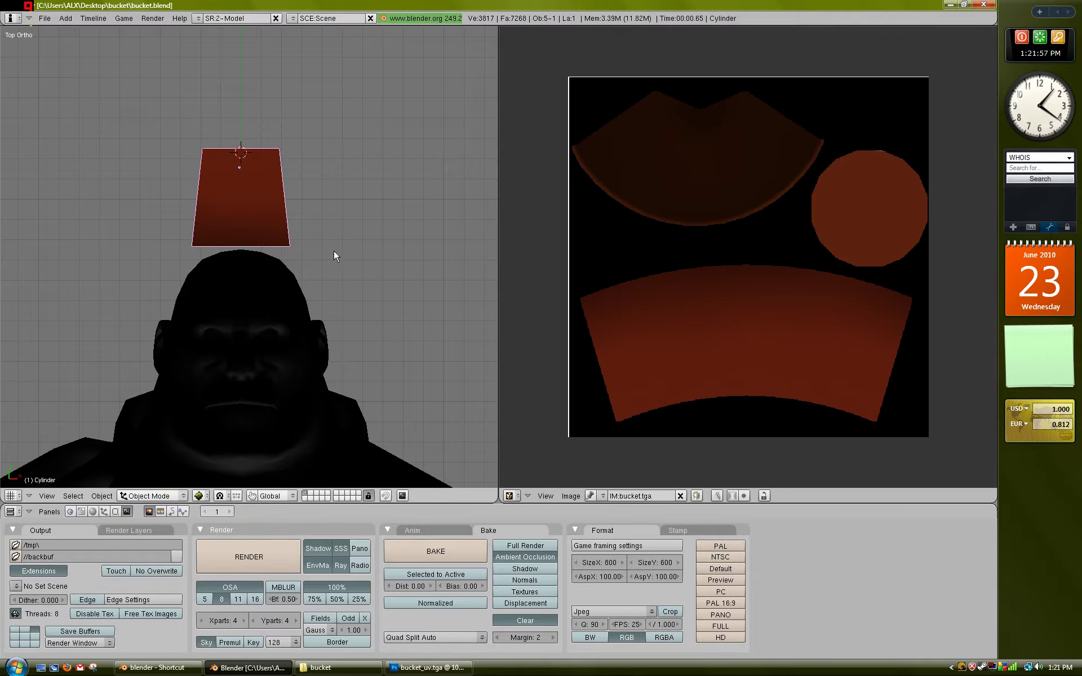
{"action": "middle_click_drag", "start_coordinate": [334, 250], "coordinate": [297, 233]}
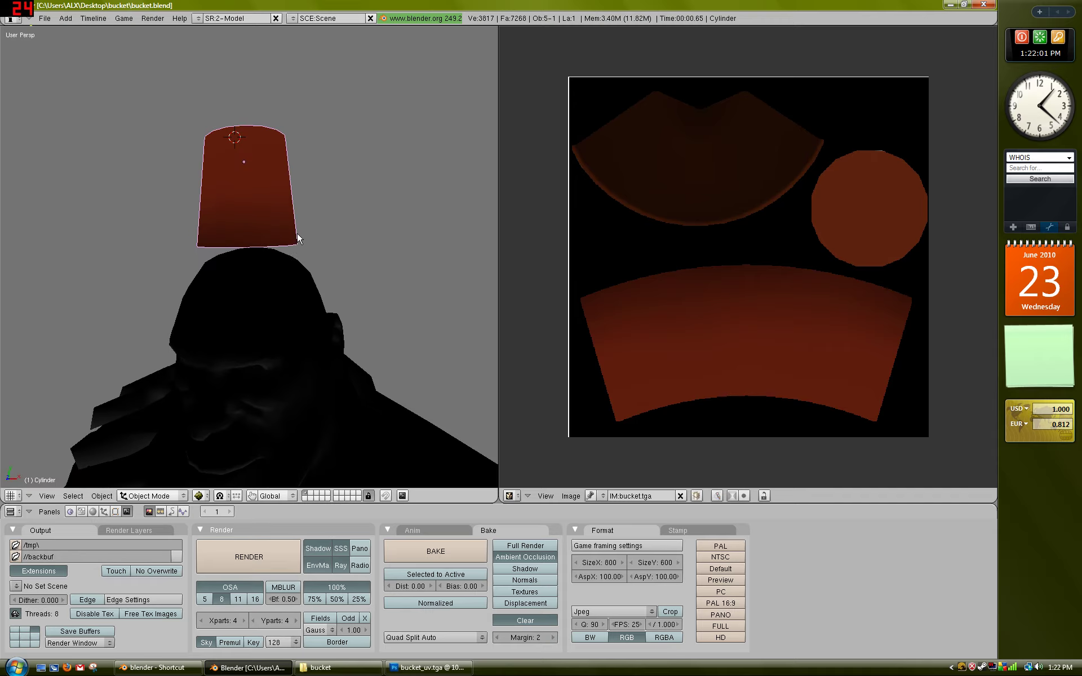
{"action": "key", "text": "KP_7"}
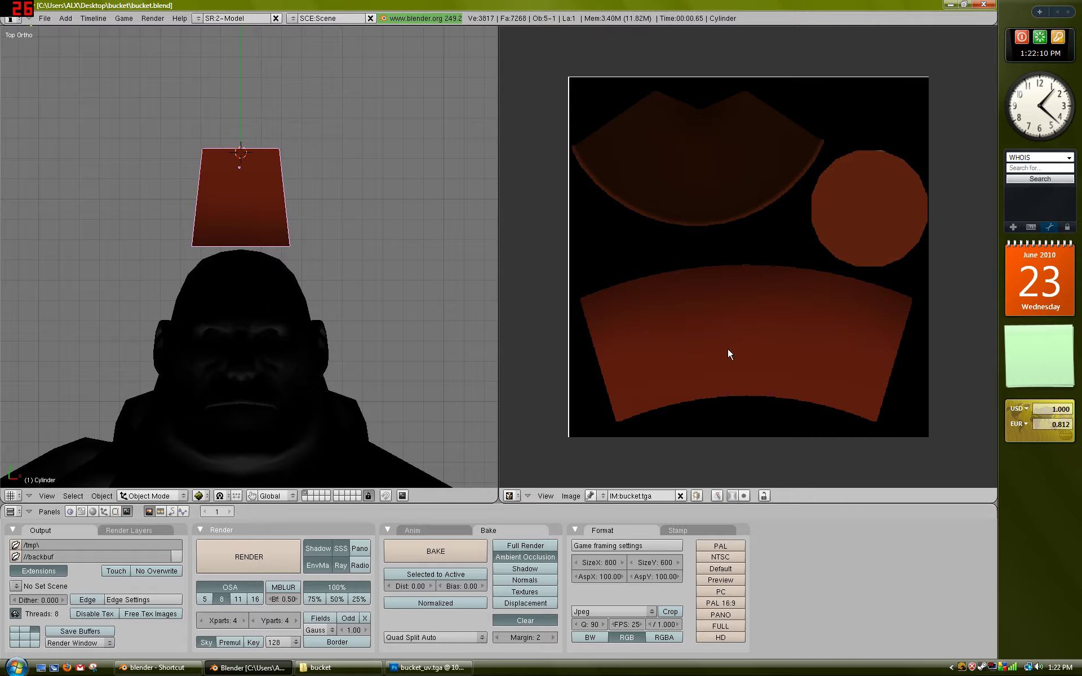
{"action": "middle_click_drag", "start_coordinate": [264, 190], "coordinate": [262, 240]}
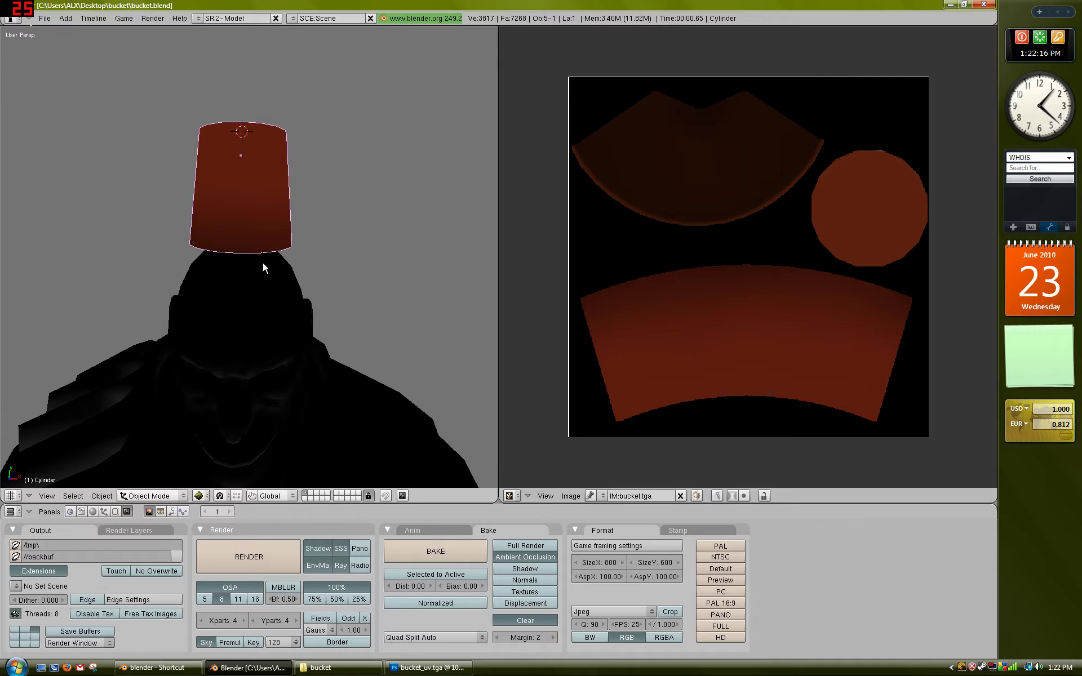
{"action": "key", "text": "KP_7"}
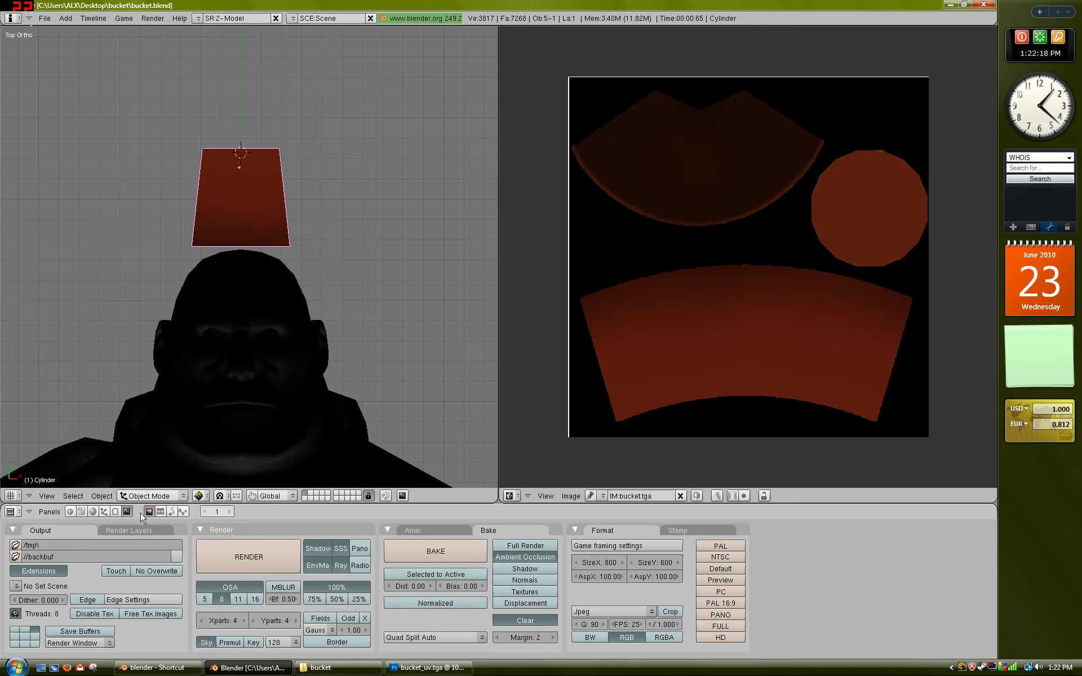
Add a new material to the bucket and name it bucket.tga.
{"action": "left_click", "coordinate": [94, 512]}
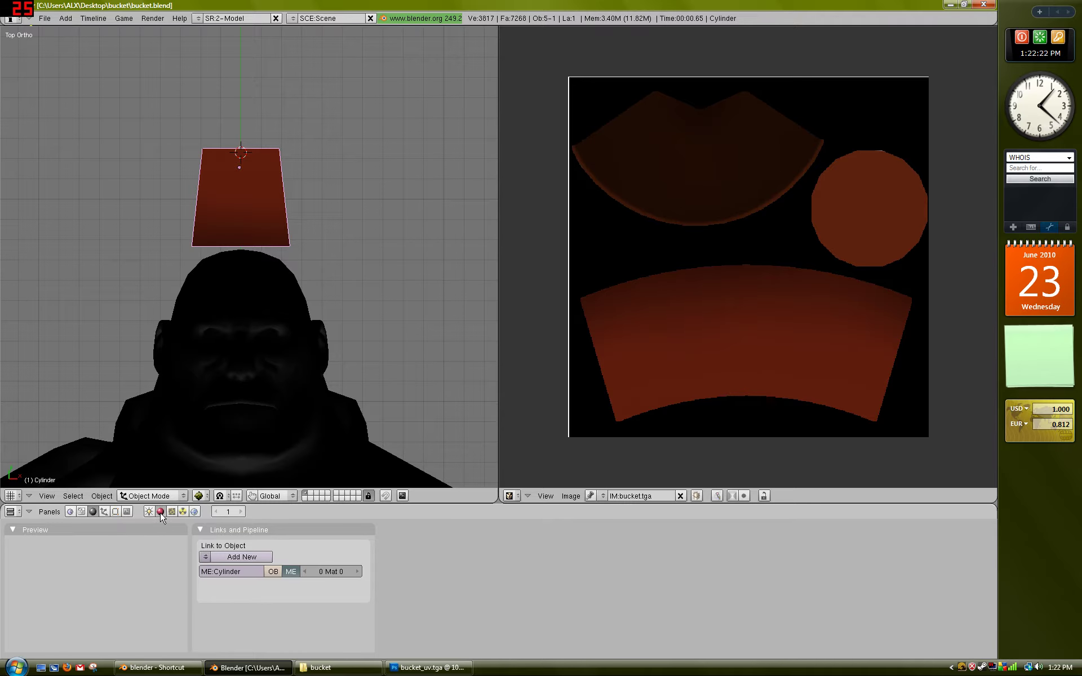
{"action": "left_click", "coordinate": [236, 560]}
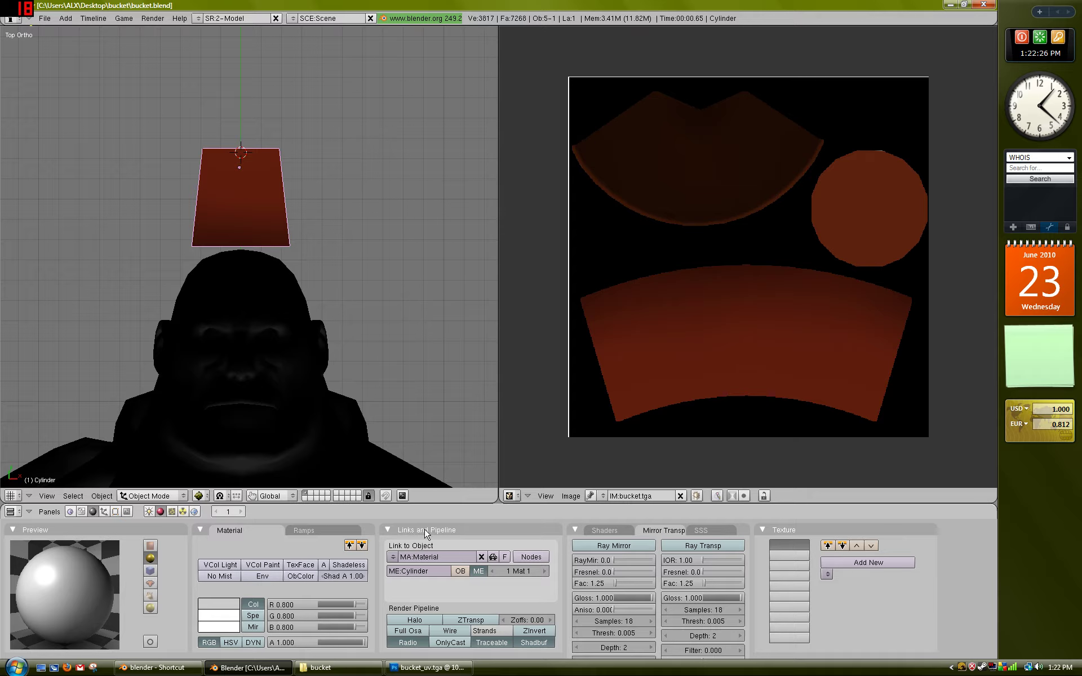
{"action": "left_click", "coordinate": [457, 558]}
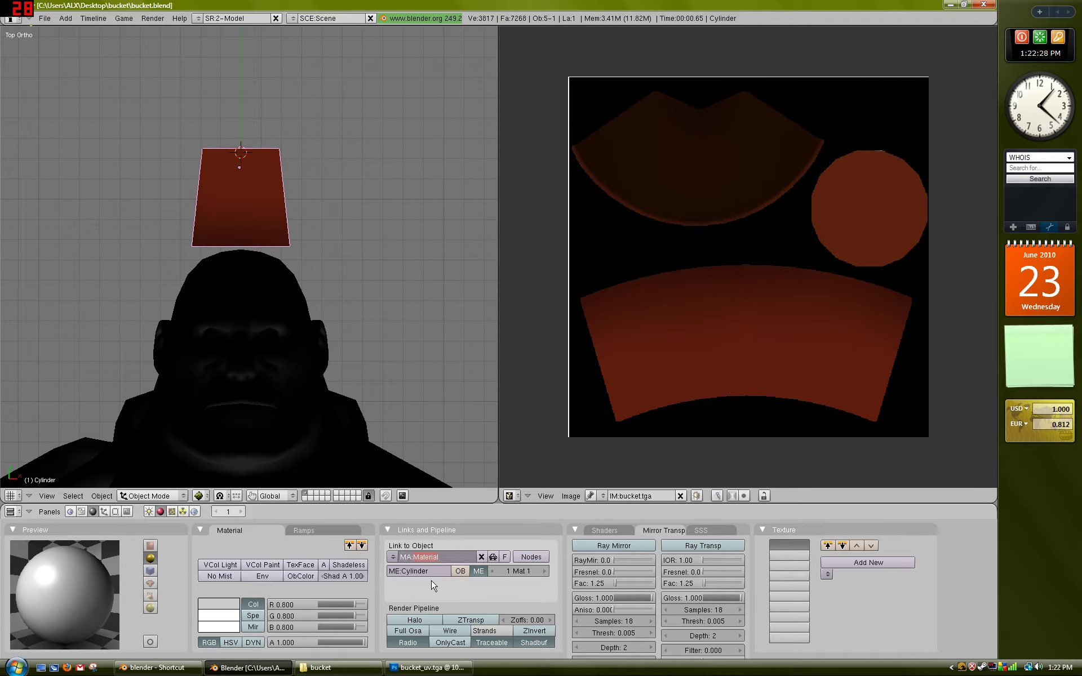
{"action": "type", "text": "bucket.tga"}
{"action": "key", "text": "Return"}
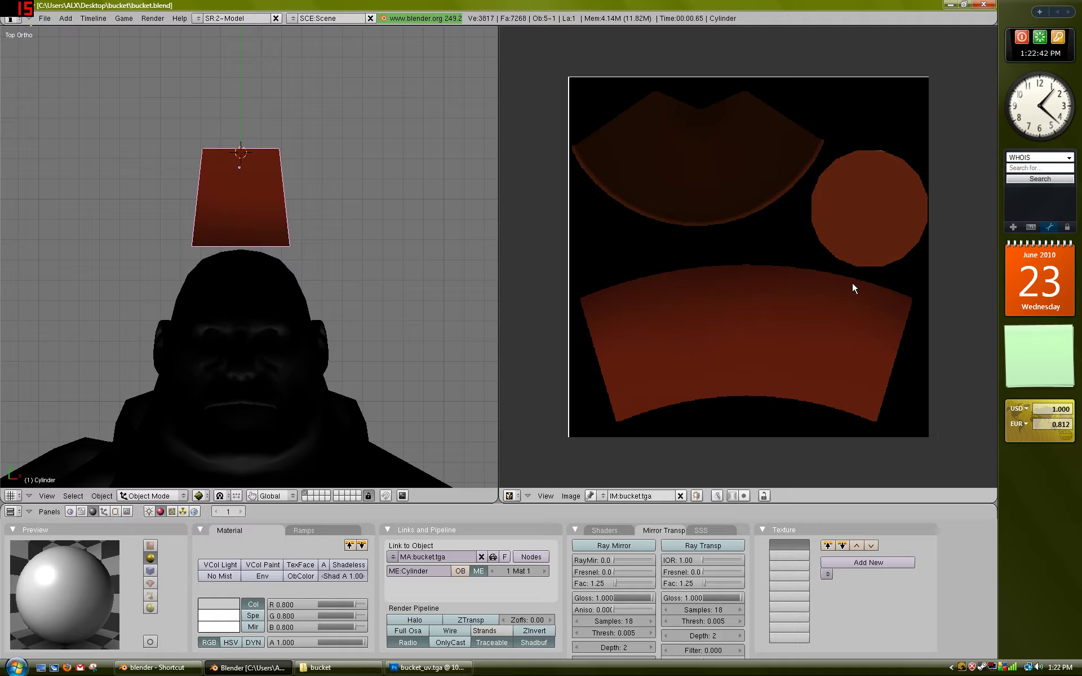
Export the bucket as a Half-Life 2 static mesh named bucket.smd in the Desktop\bucket folder.
{"action": "middle_click_drag", "start_coordinate": [239, 209], "coordinate": [246, 254]}
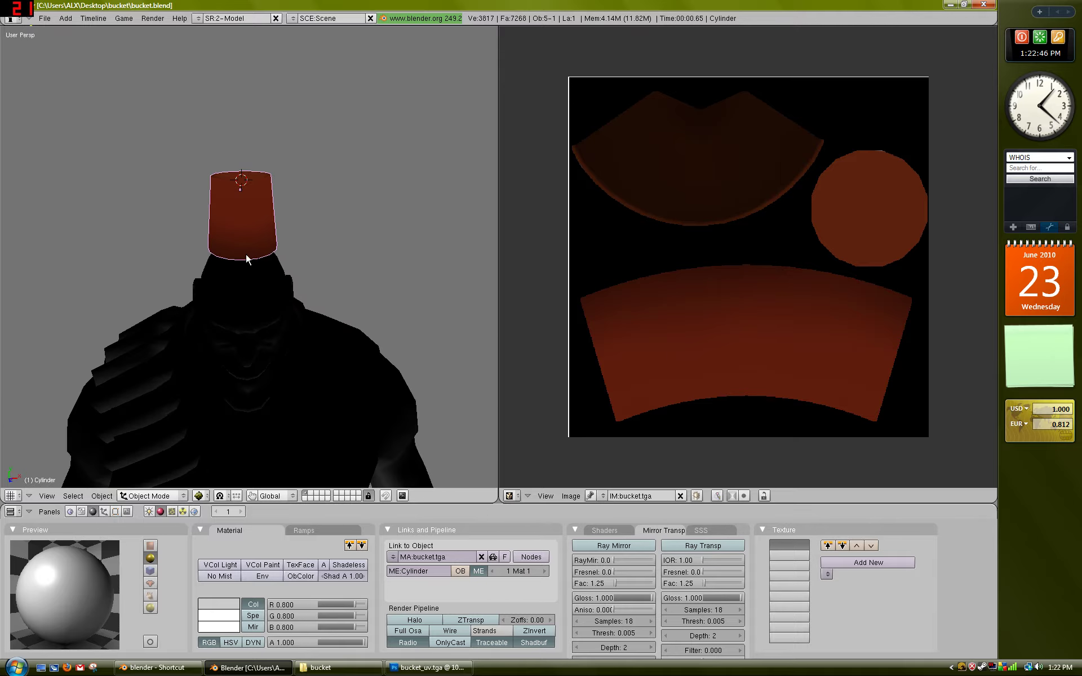
{"action": "key", "text": "KP_7"}
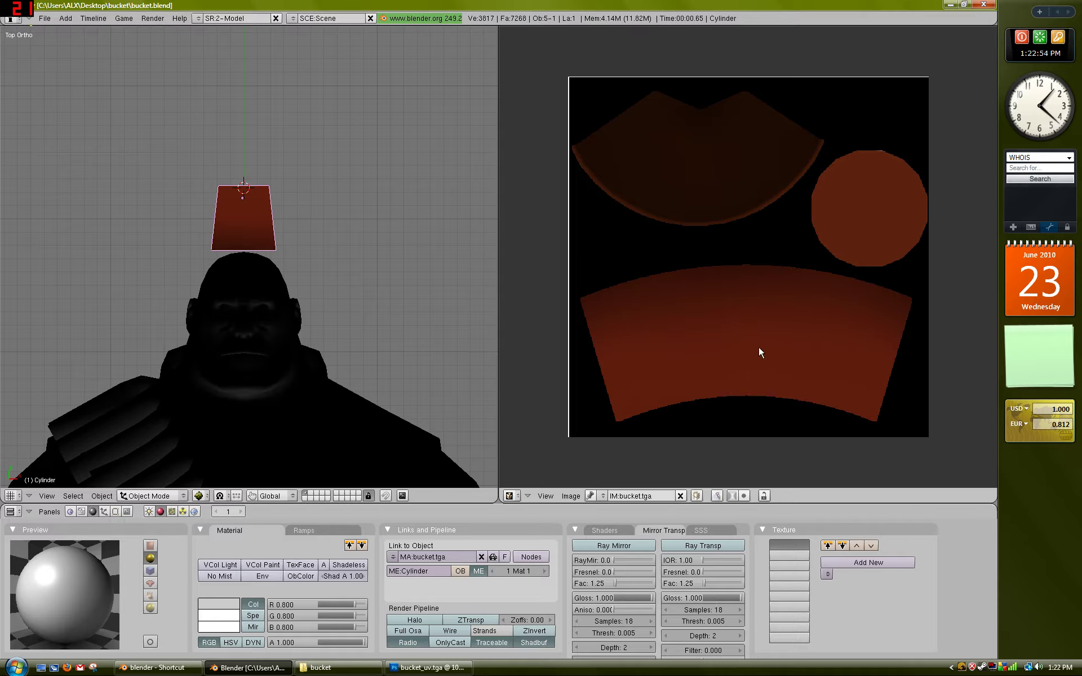
{"action": "left_click", "coordinate": [44, 18]}
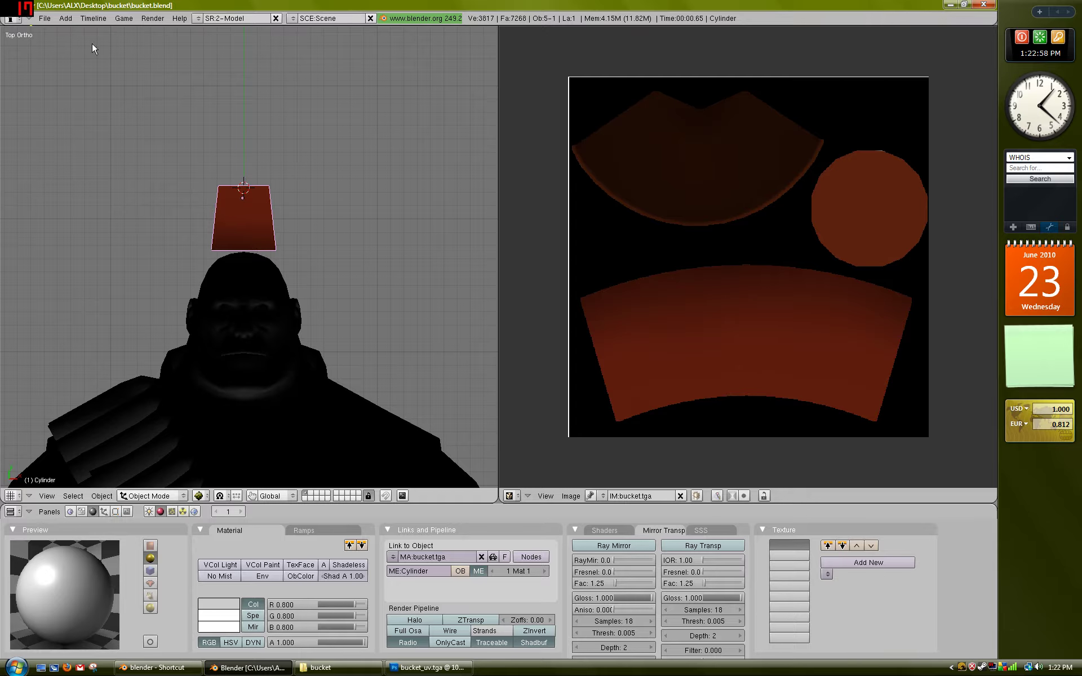
{"action": "left_click", "coordinate": [45, 18]}
{"action": "mouse_move", "coordinate": [79, 225]}
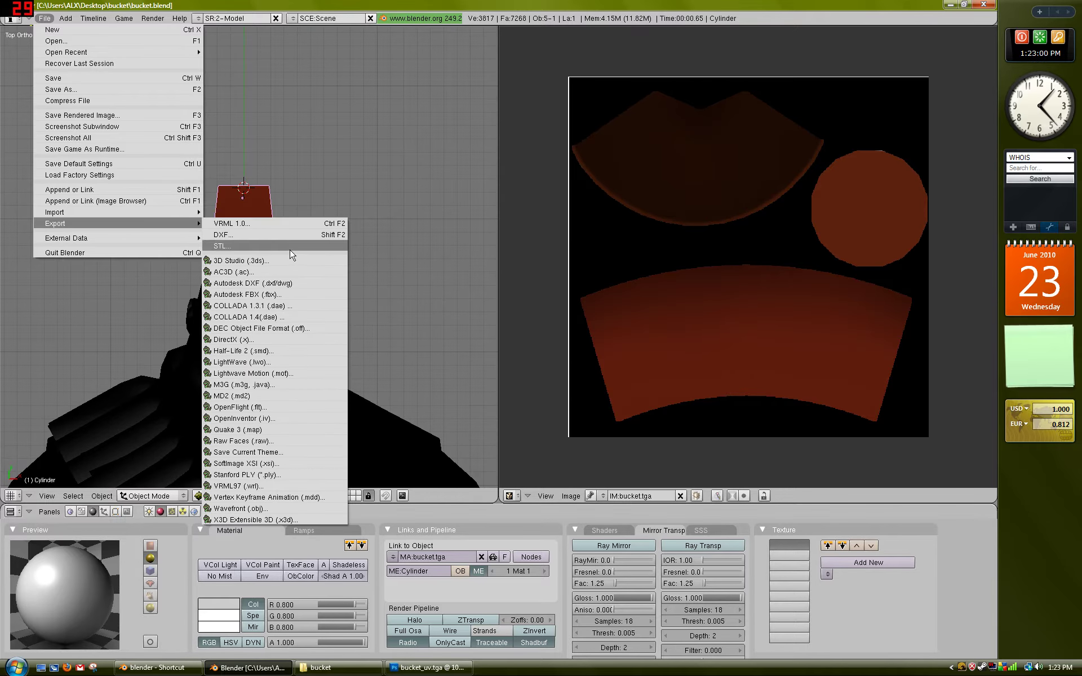
{"action": "left_click", "coordinate": [301, 351]}
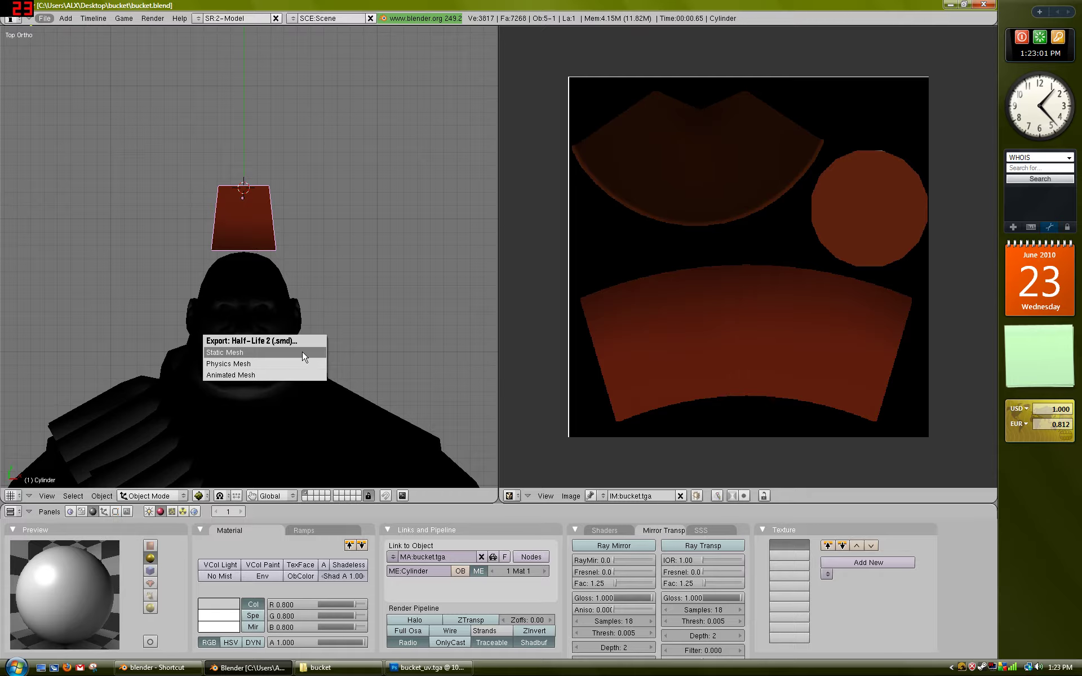
{"action": "left_click", "coordinate": [304, 357]}
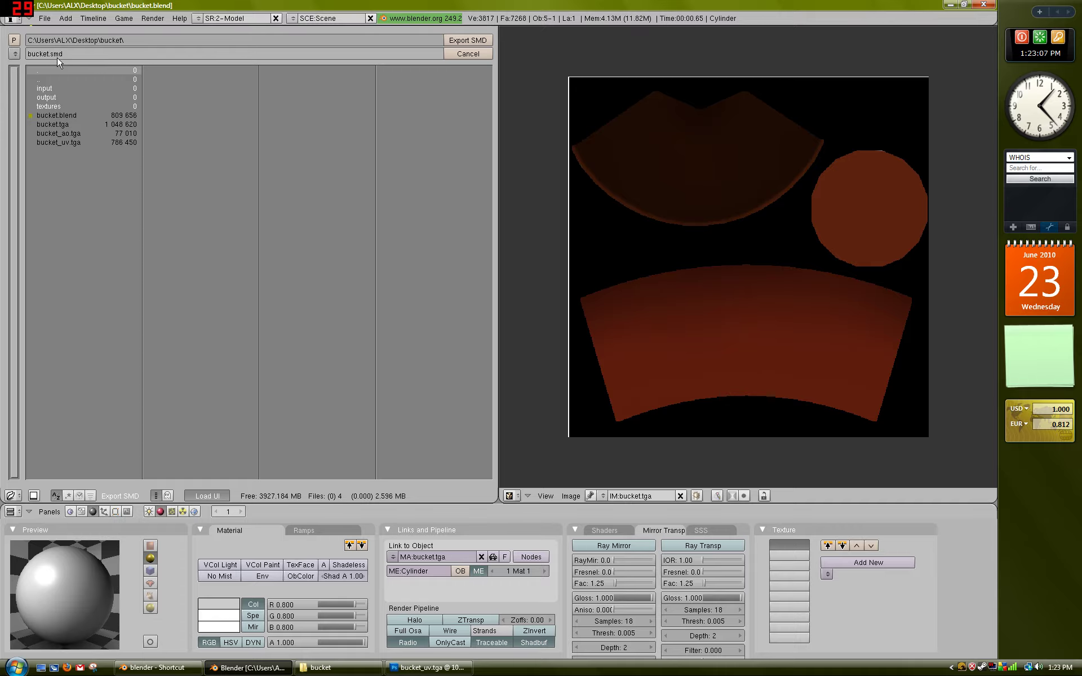
{"action": "left_click", "coordinate": [468, 41]}
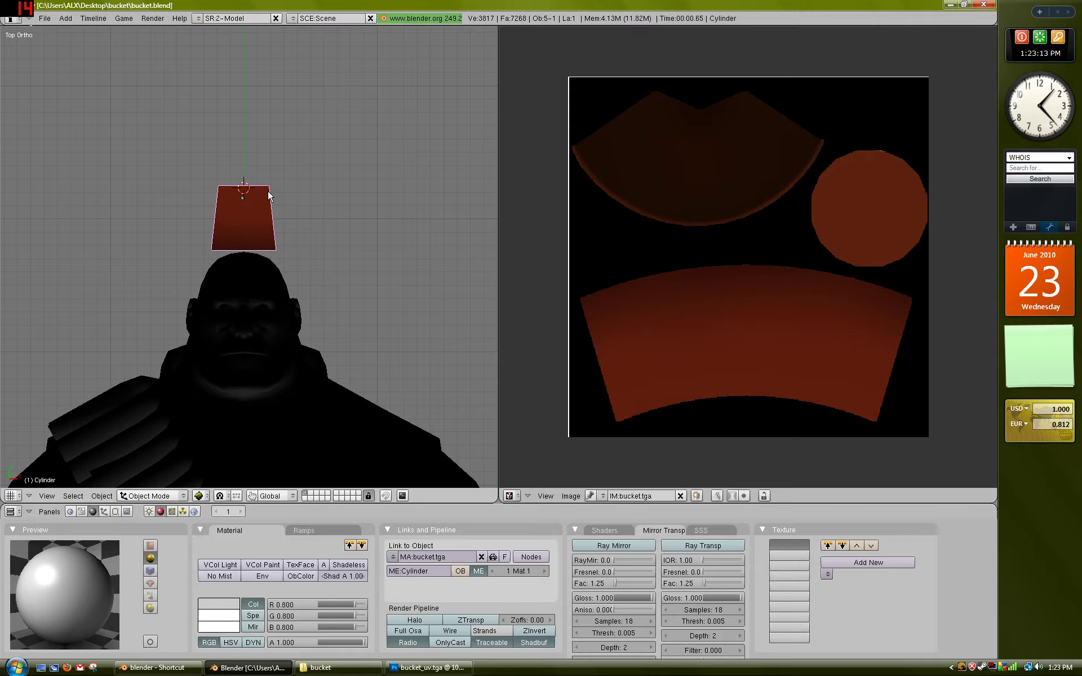
{"action": "scroll", "coordinate": [269, 190], "scroll_direction": "up", "scroll_amount": 2}
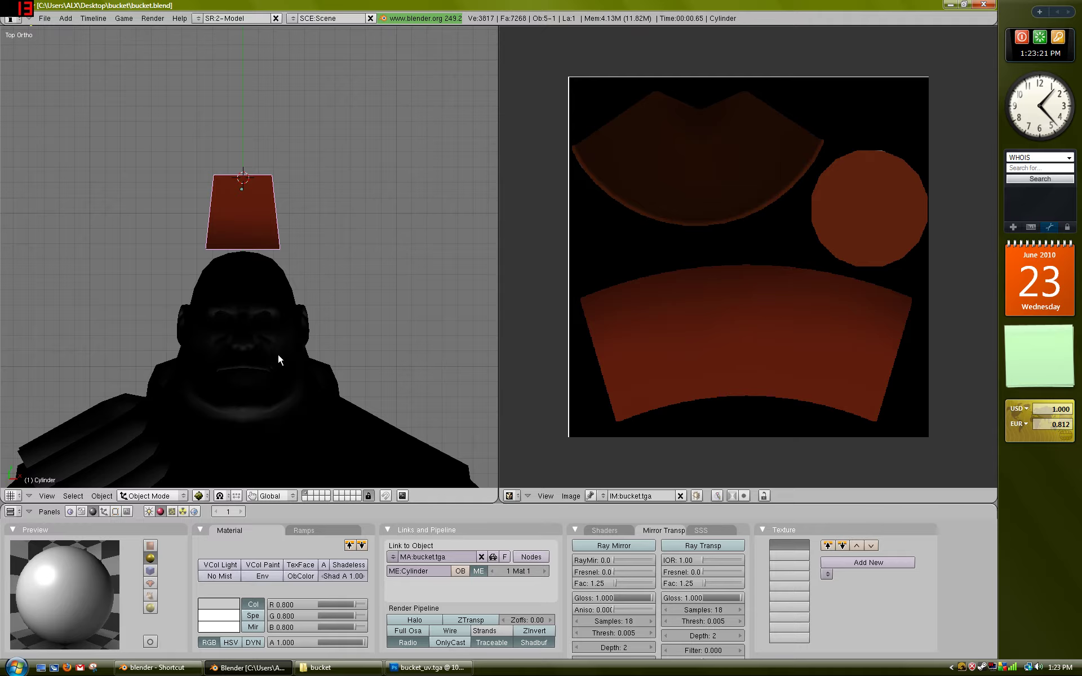
{"action": "key", "text": "Tab"}
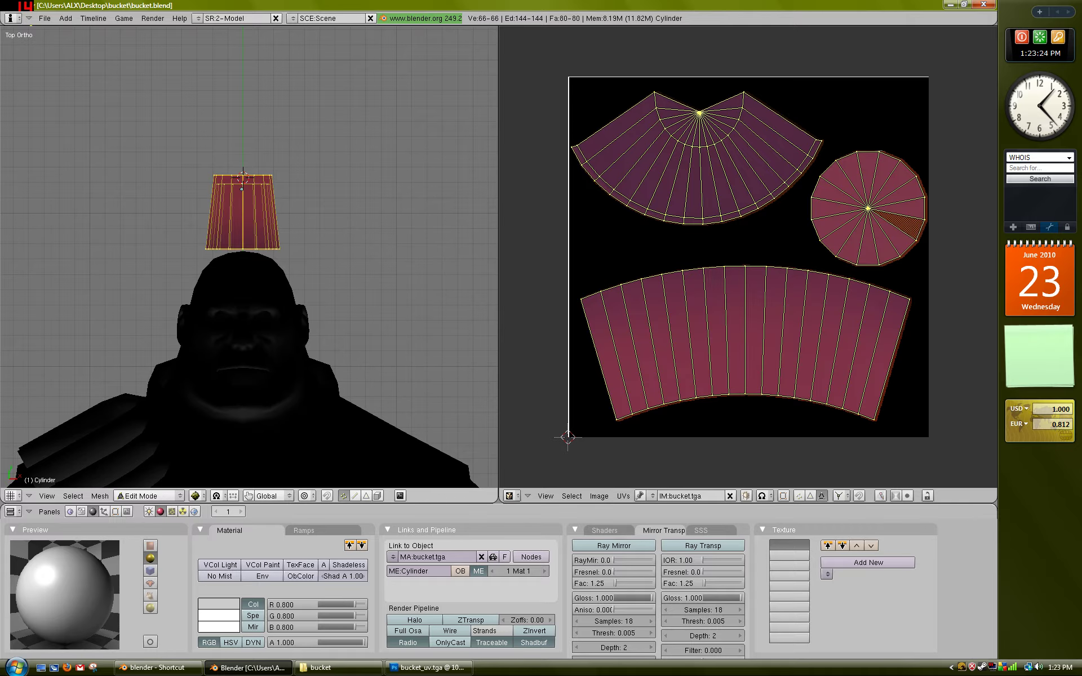
{"action": "key", "text": "Tab"}
{"action": "key", "text": "a"}
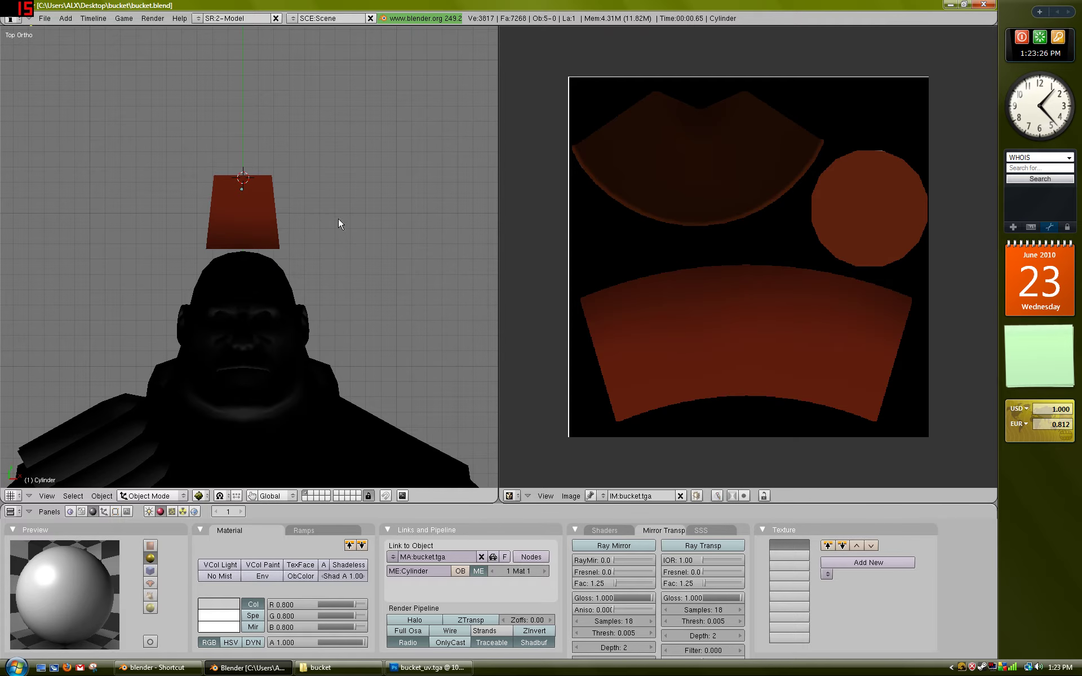
{"action": "left_click", "coordinate": [242, 215]}
{"action": "key", "text": "space"}
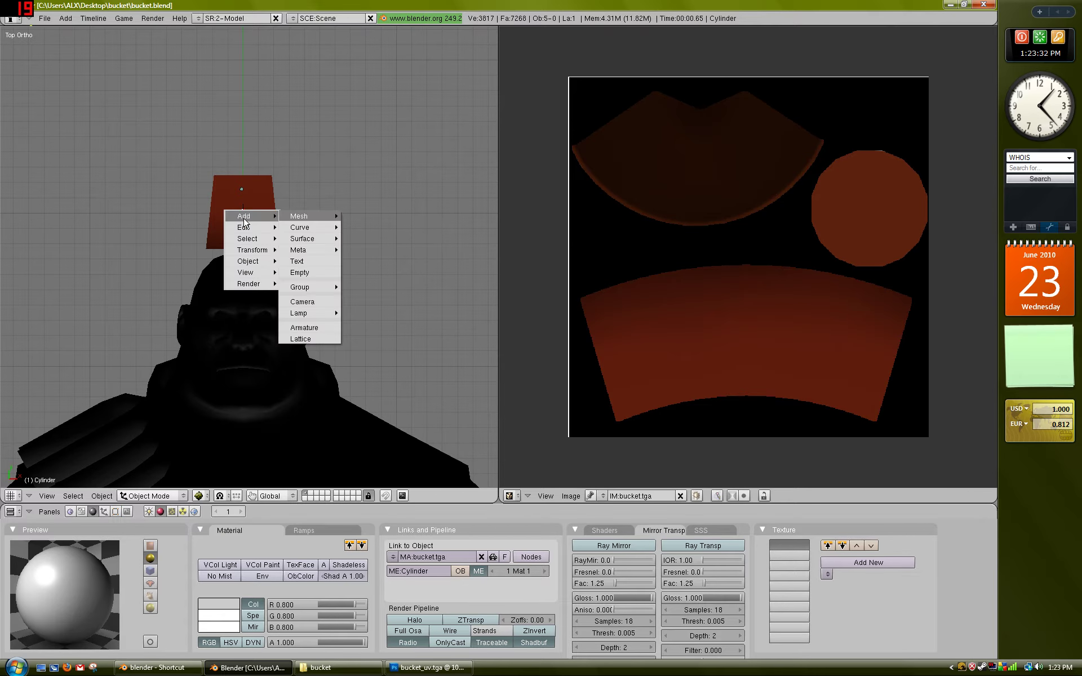
{"action": "mouse_move", "coordinate": [316, 218]}
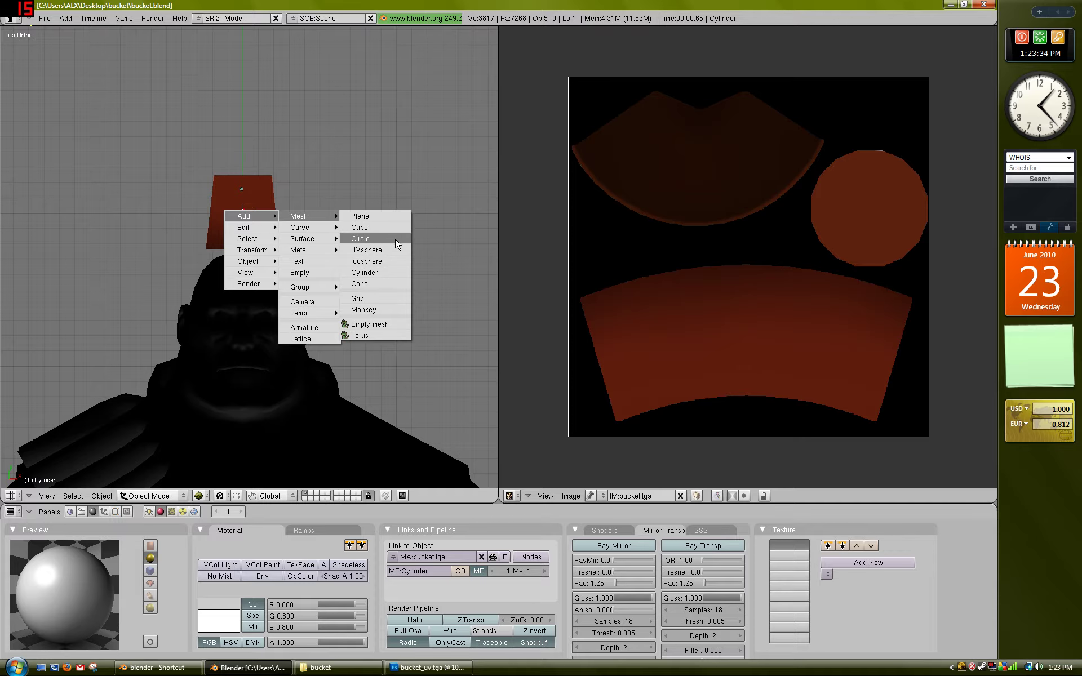
{"action": "left_click", "coordinate": [360, 227]}
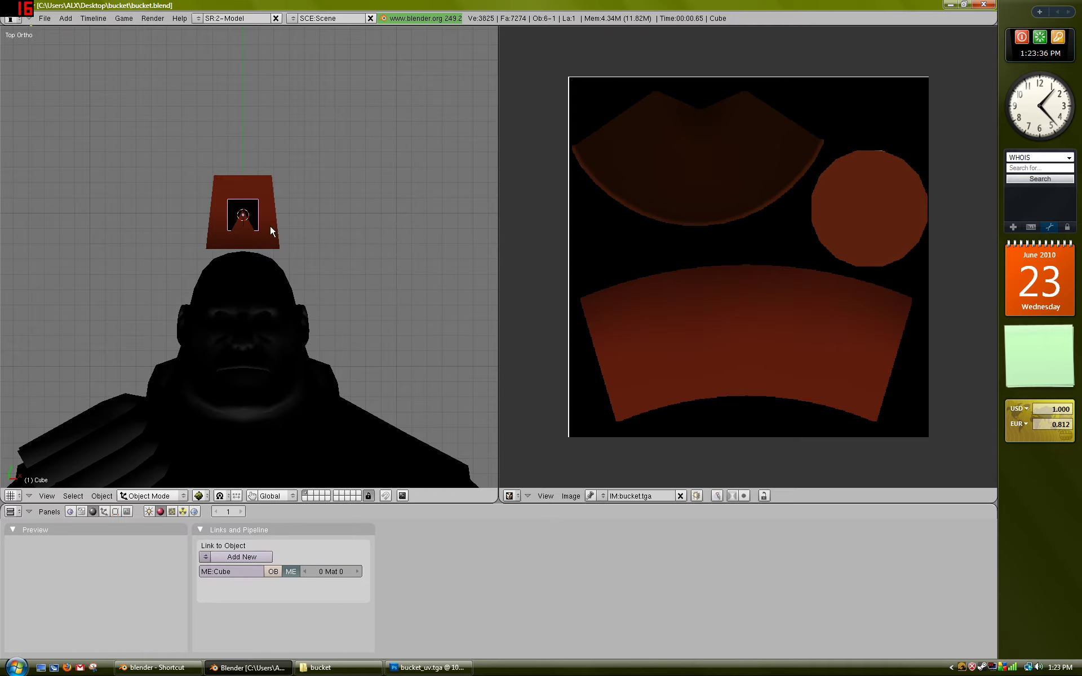
{"action": "key", "text": "ctrl+z"}
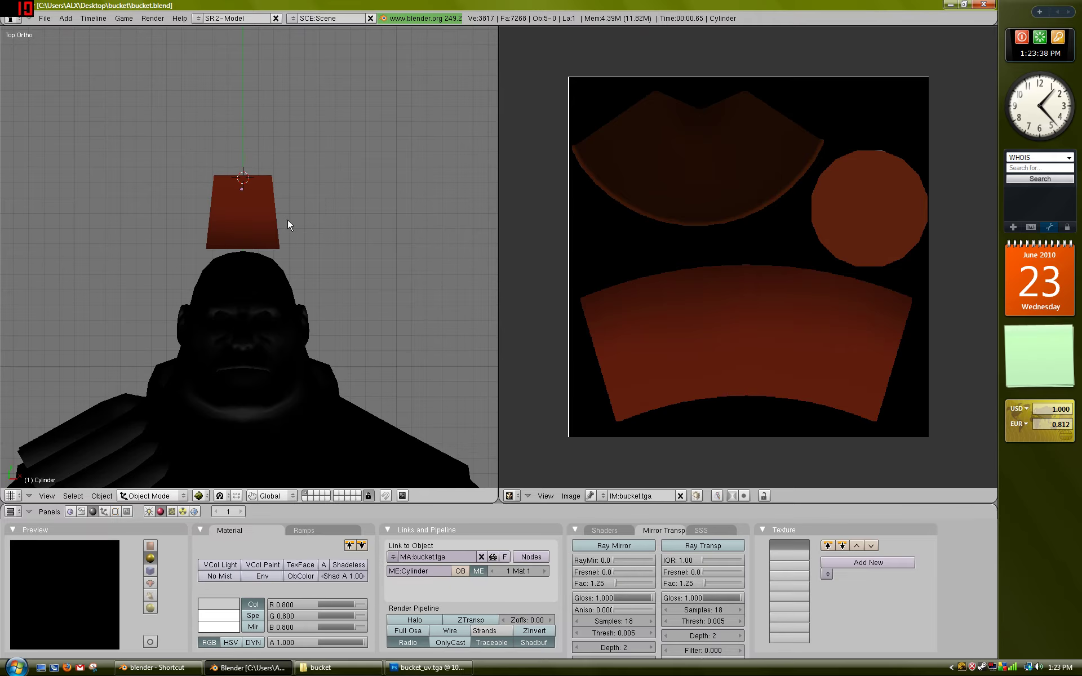
Add a capped cylinder mesh with 8 vertices, radius 1.00 and depth 2.00.
{"action": "key", "text": "space"}
{"action": "mouse_move", "coordinate": [299, 209]}
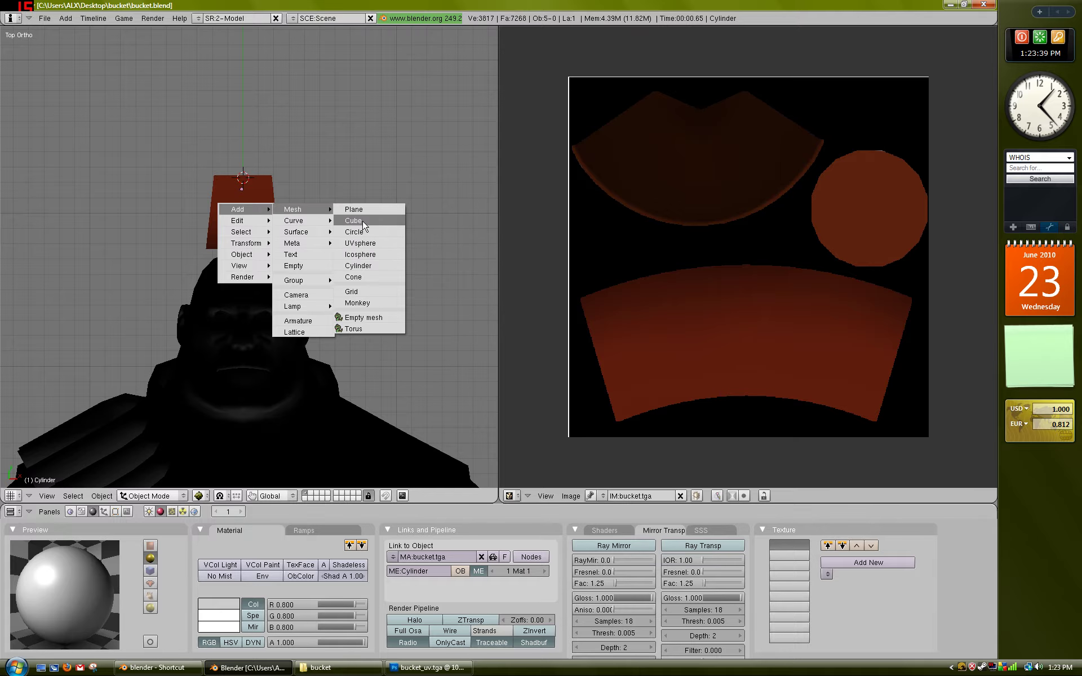
{"action": "left_click", "coordinate": [360, 265]}
{"action": "left_click", "coordinate": [391, 252]}
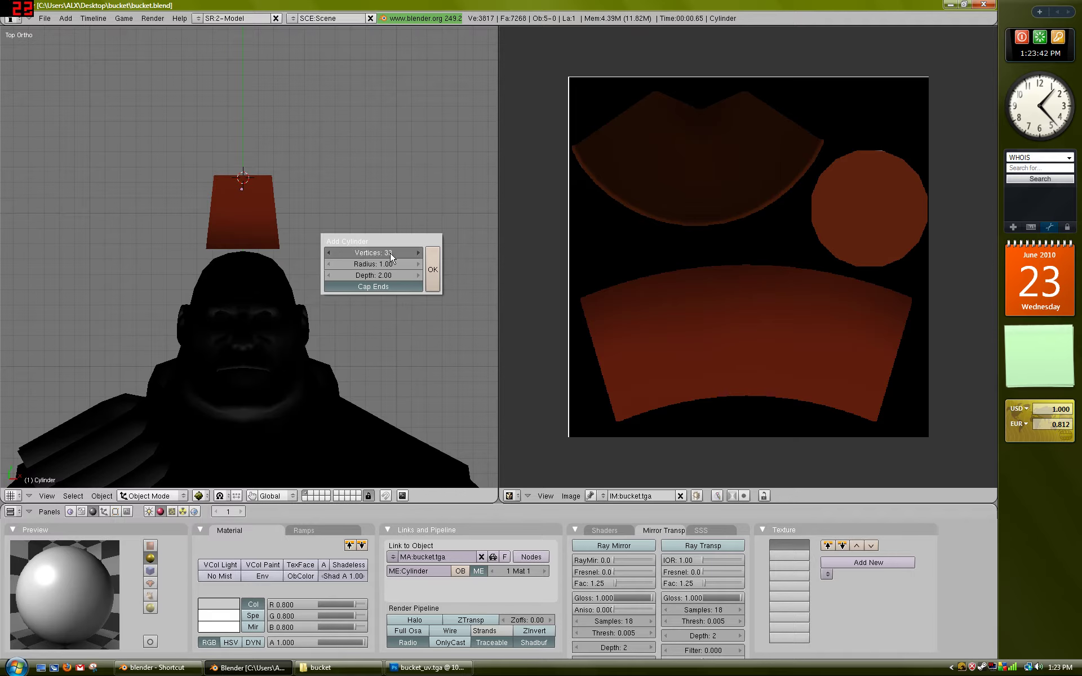
{"action": "type", "text": "8"}
{"action": "key", "text": "Return"}
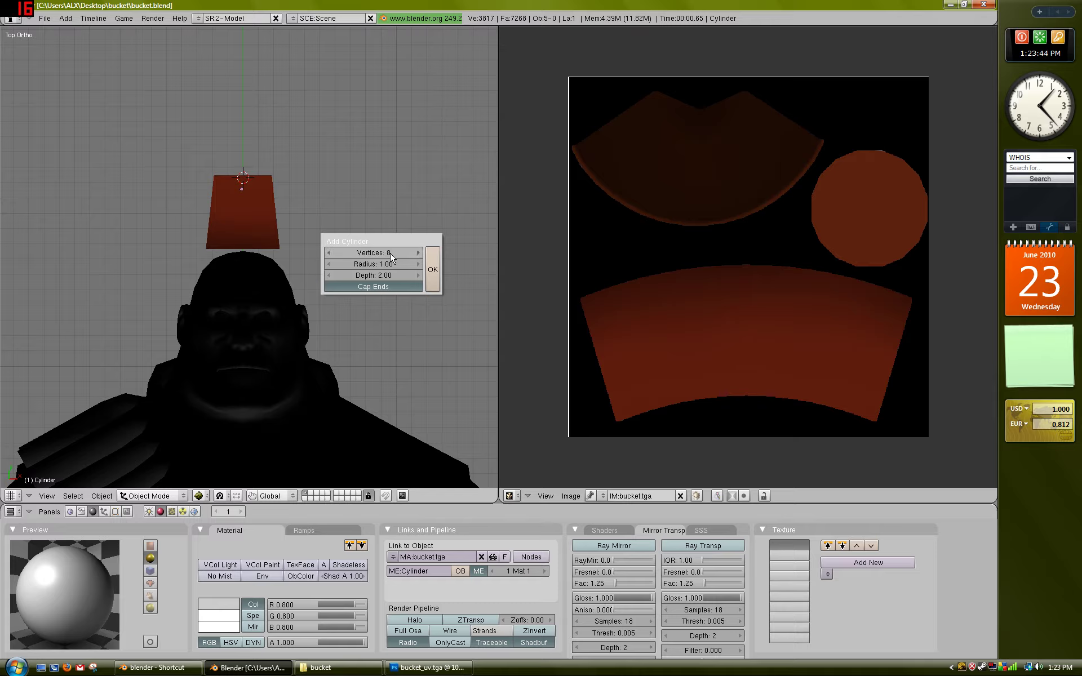
{"action": "key", "text": "Return"}
Rotate the new cylinder 90 degrees about the global Y axis and move it down to the lower part of the bucket.
{"action": "key", "text": "r"}
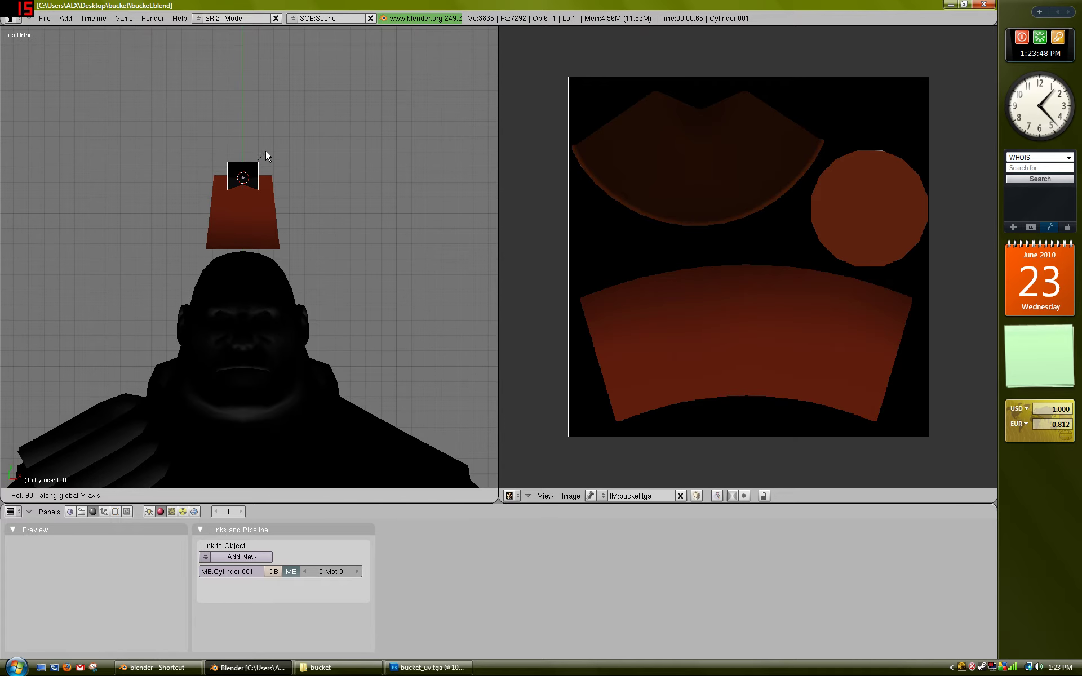
{"action": "key", "text": "Return"}
{"action": "key", "text": "g"}
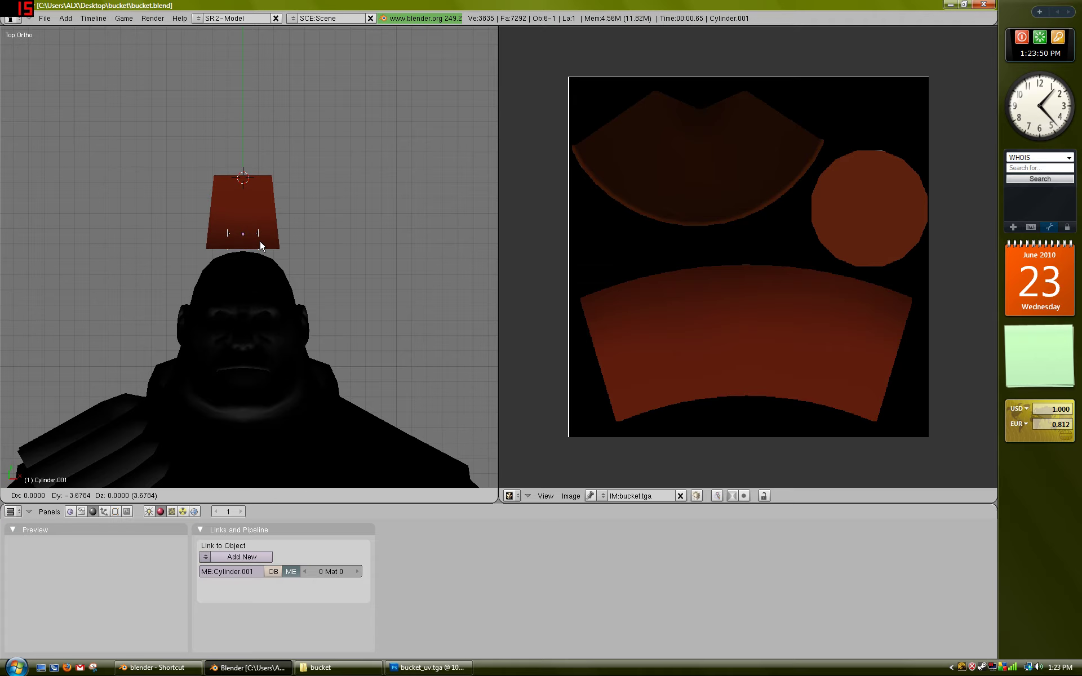
{"action": "left_click", "coordinate": [259, 241]}
In Solid draw type, centre the cylinder on the bucket from the back view and scale it up to enclose the bucket's width.
{"action": "key", "text": "ctrl+KP_1"}
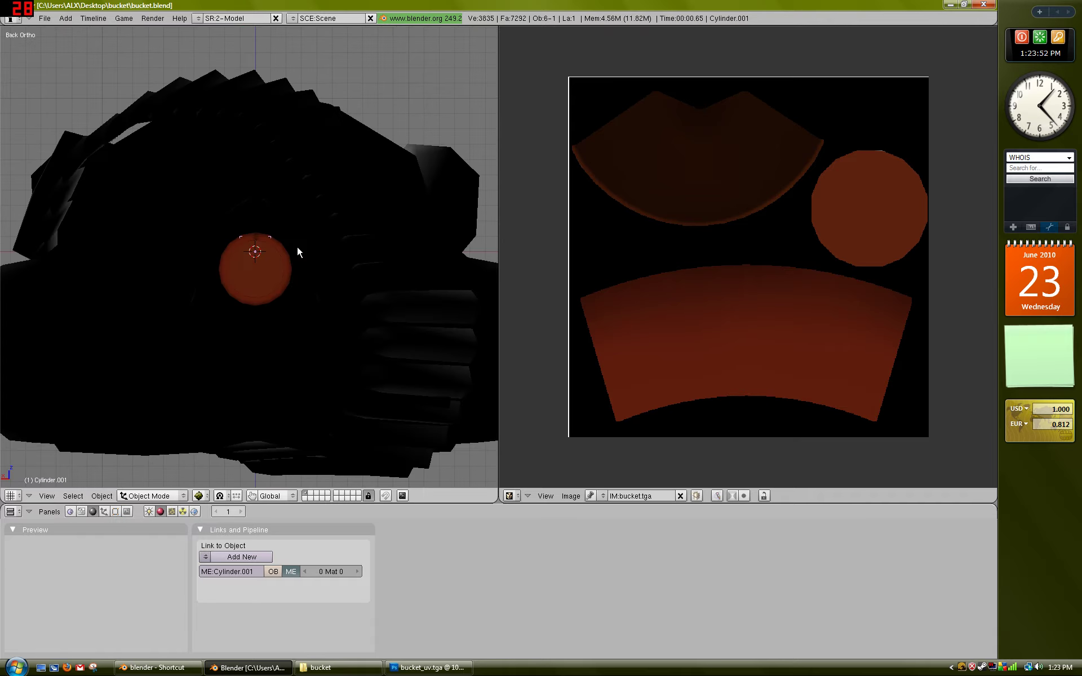
{"action": "left_click", "coordinate": [199, 495]}
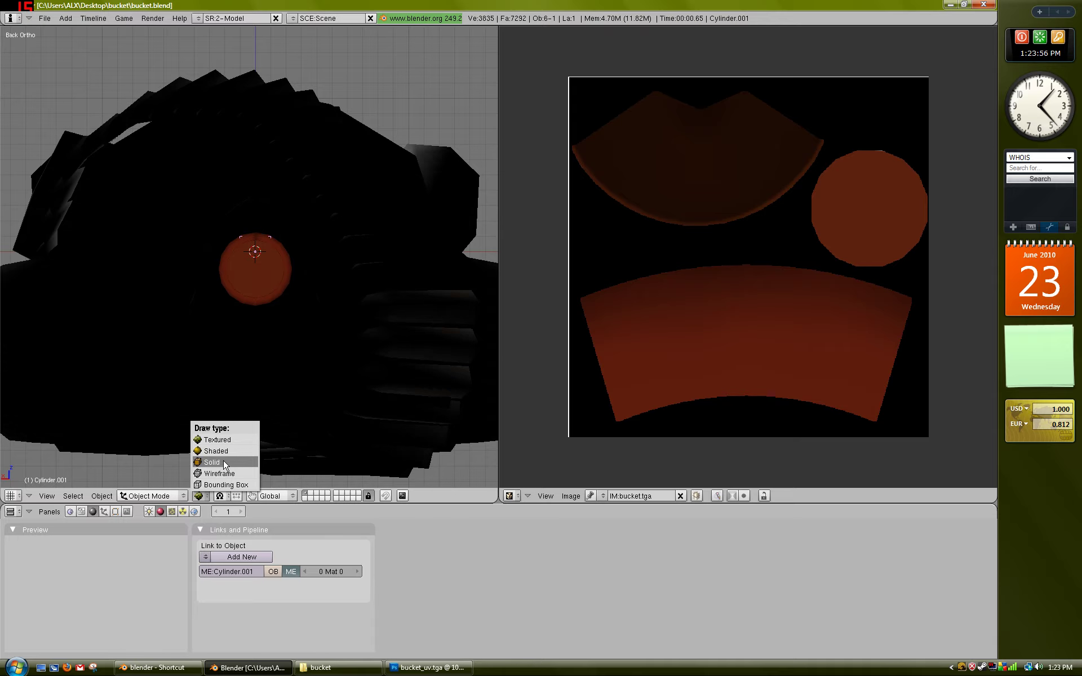
{"action": "left_click", "coordinate": [216, 463]}
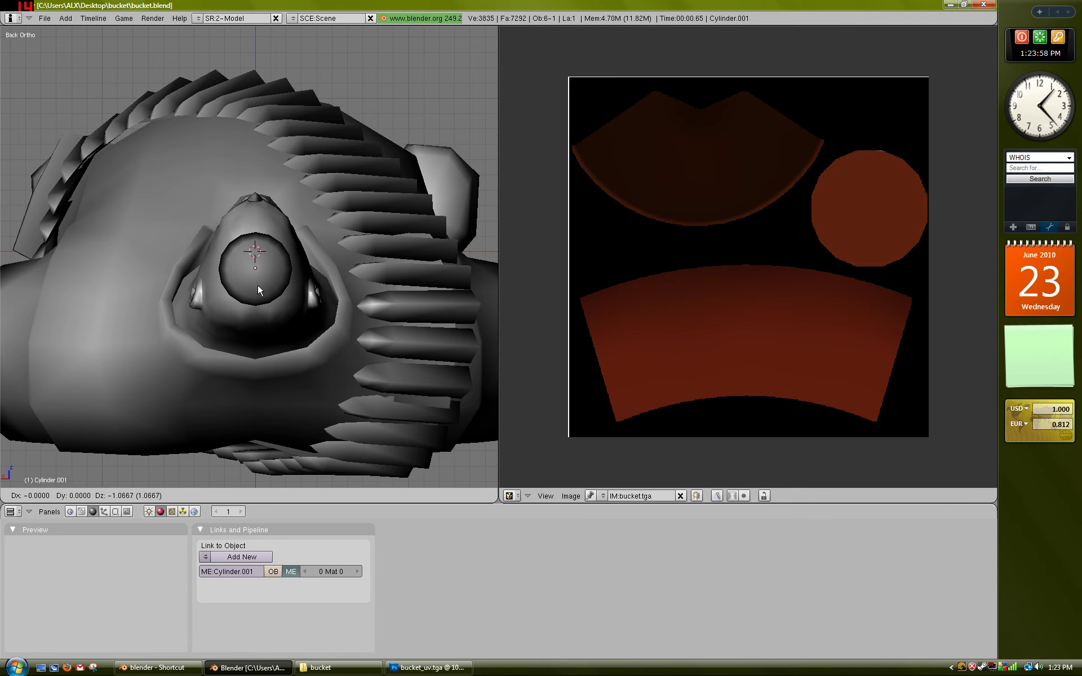
{"action": "key", "text": "KP_7"}
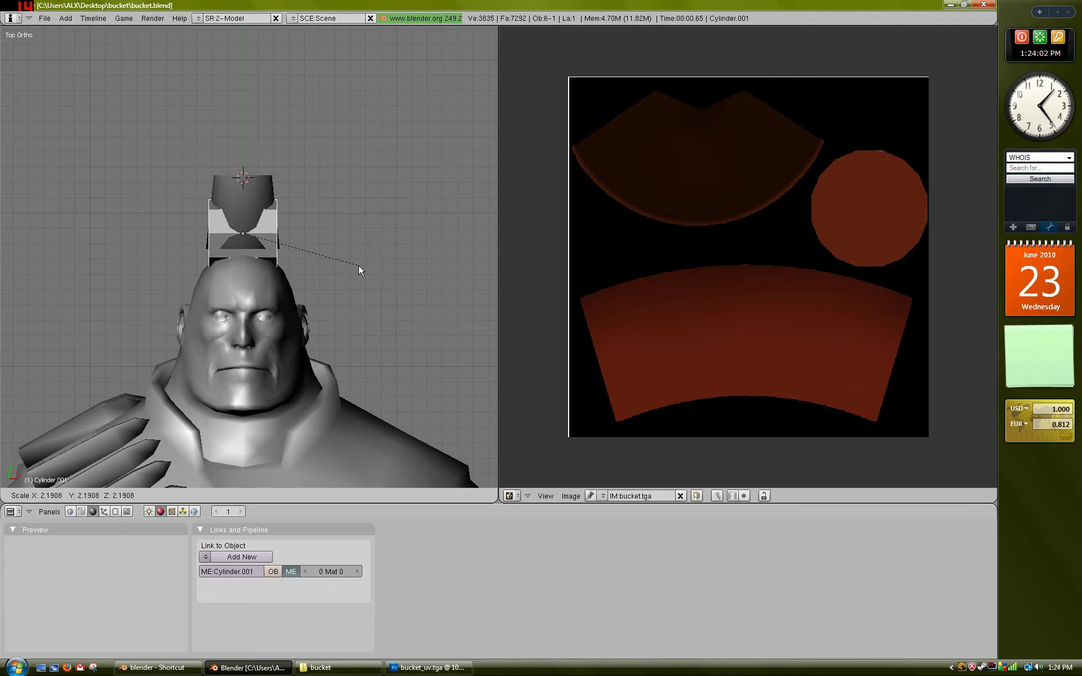
{"action": "left_click", "coordinate": [384, 273]}
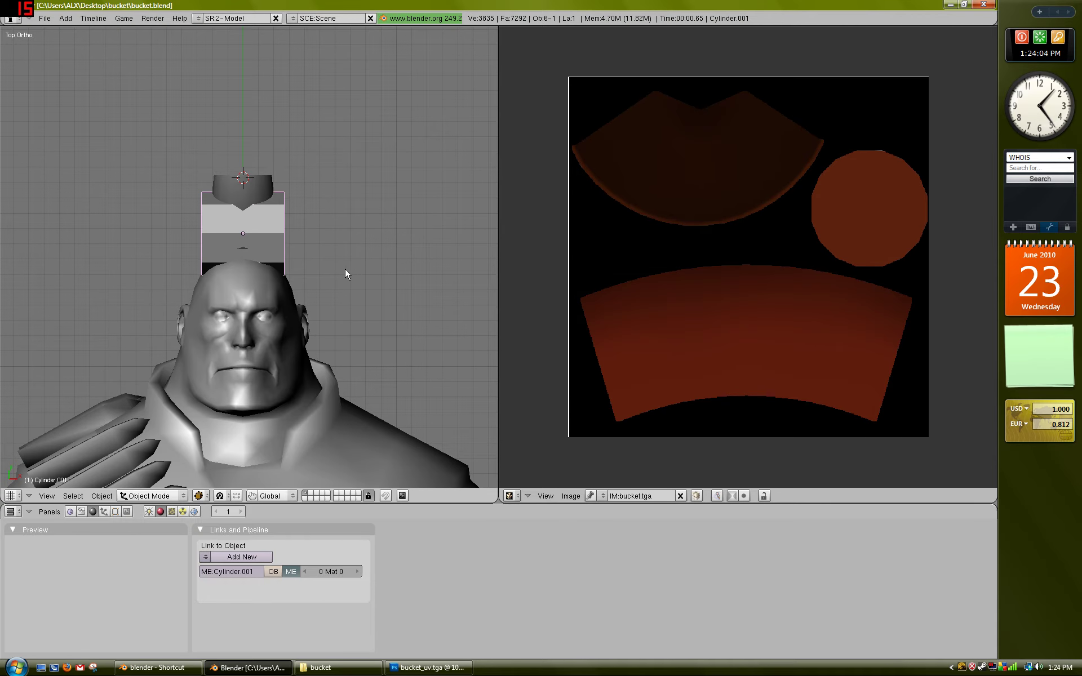
Rotate the cylinder 90 degrees in the top view and move it so its lower edge lines up with the bucket's rim.
{"action": "type", "text": "r90"}
{"action": "left_click", "coordinate": [324, 244]}
{"action": "key", "text": "g"}
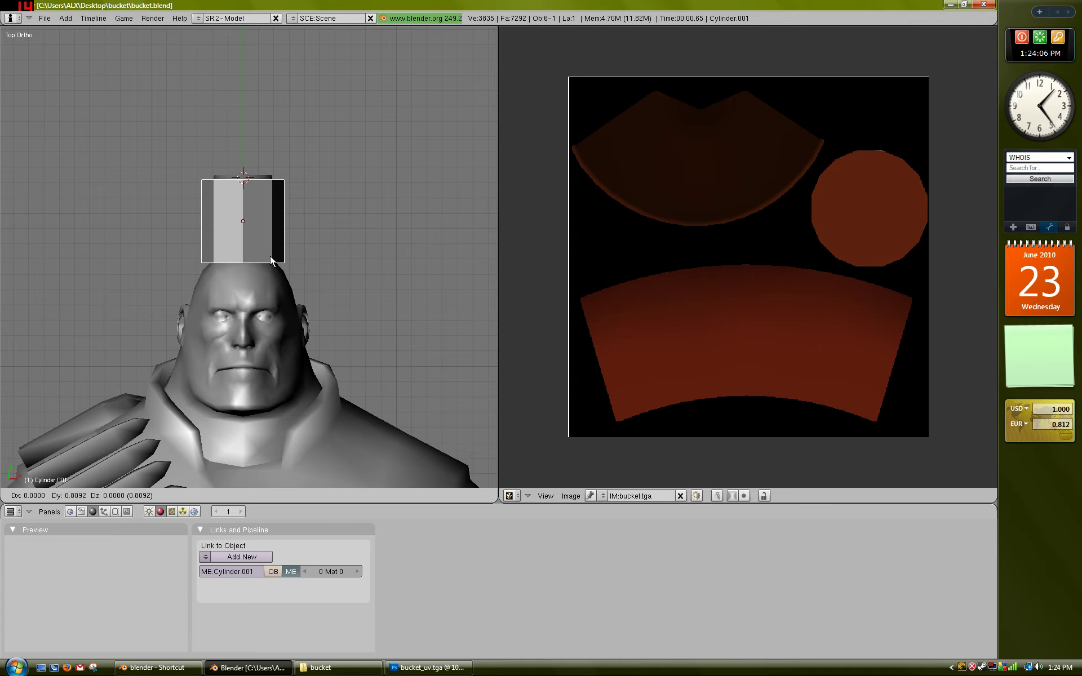
{"action": "left_click", "coordinate": [269, 242]}
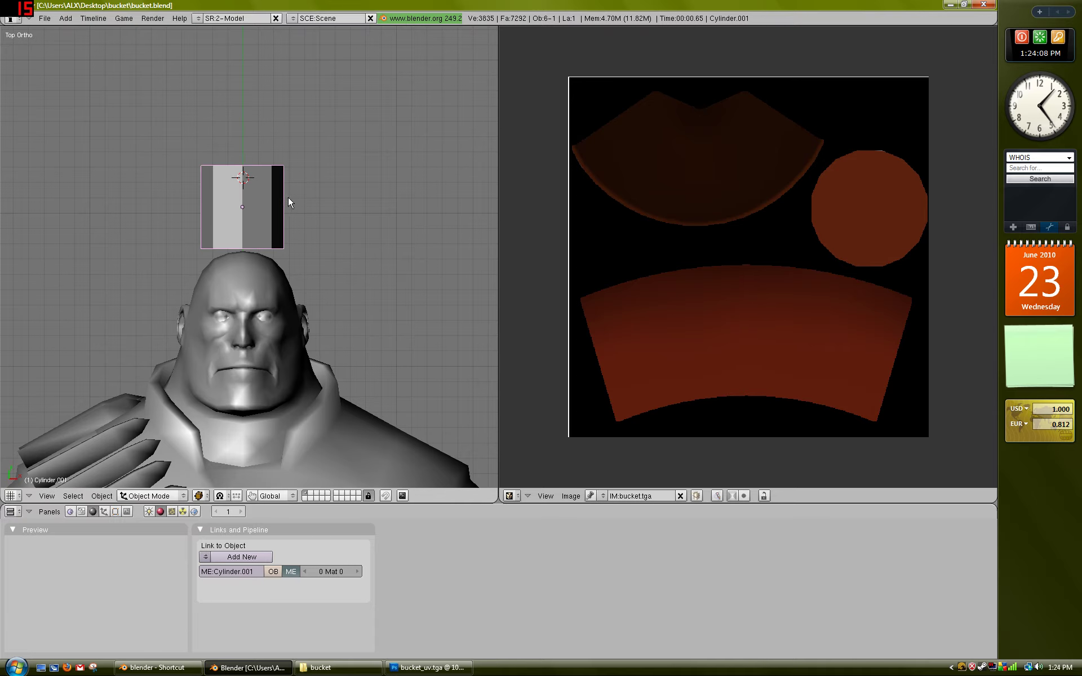
In Edit Mode, lower the cylinder's upper vertices along the Y axis to match the bucket's height, and return to Object Mode.
{"action": "middle_click_drag", "start_coordinate": [282, 172], "coordinate": [289, 127]}
{"action": "key", "text": "KP_7"}
{"action": "key", "text": "Tab"}
{"action": "key", "text": "a"}
{"action": "key", "text": "b"}
{"action": "left_click_drag", "start_coordinate": [181, 142], "coordinate": [305, 195]}
{"action": "key", "text": "g"}
{"action": "key", "text": "y"}
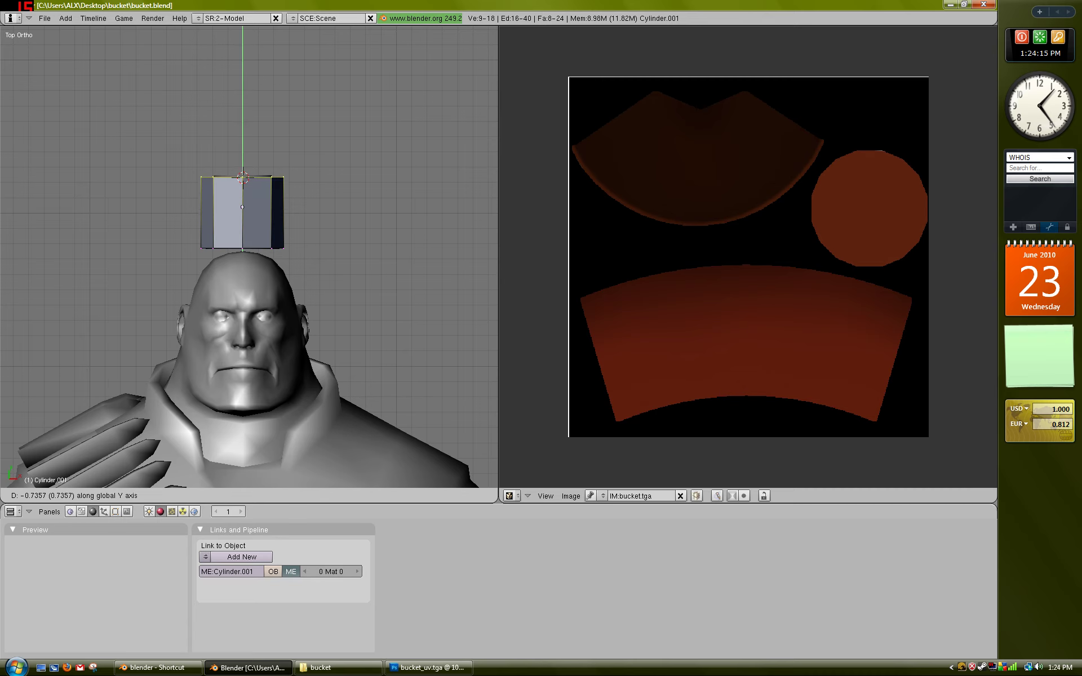
{"action": "left_click", "coordinate": [301, 203]}
{"action": "key", "text": "a"}
{"action": "key", "text": "Tab"}
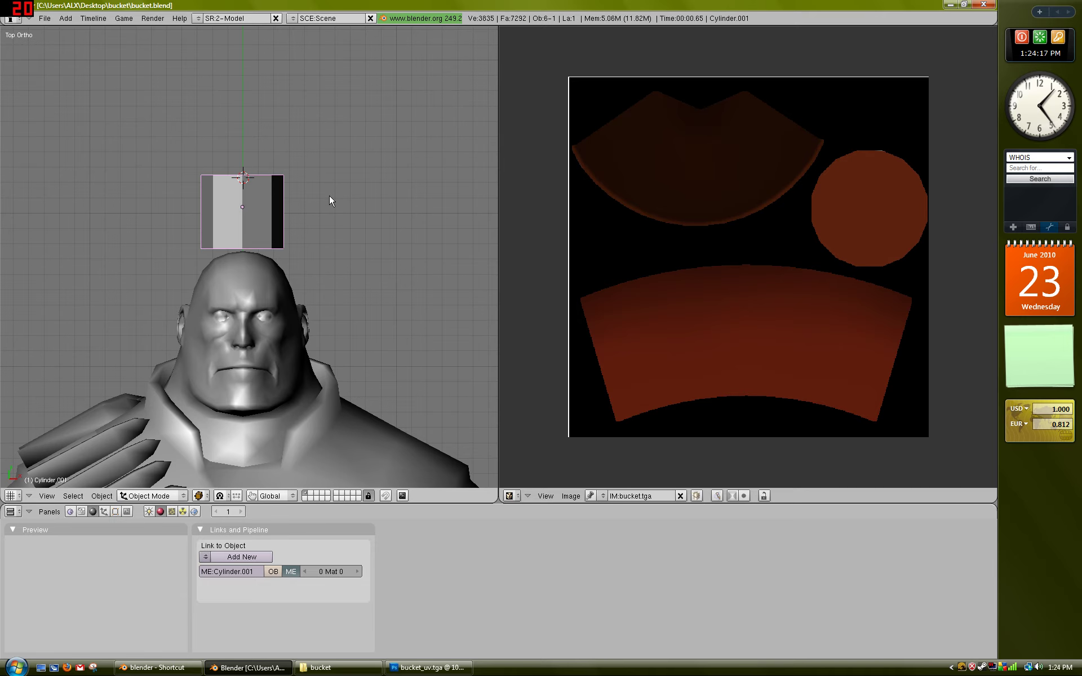
Set the cylinder enclosing the bucket to smooth shading.
{"action": "middle_click_drag", "start_coordinate": [329, 195], "coordinate": [270, 228]}
{"action": "key", "text": "KP_7"}
{"action": "right_click", "coordinate": [254, 219]}
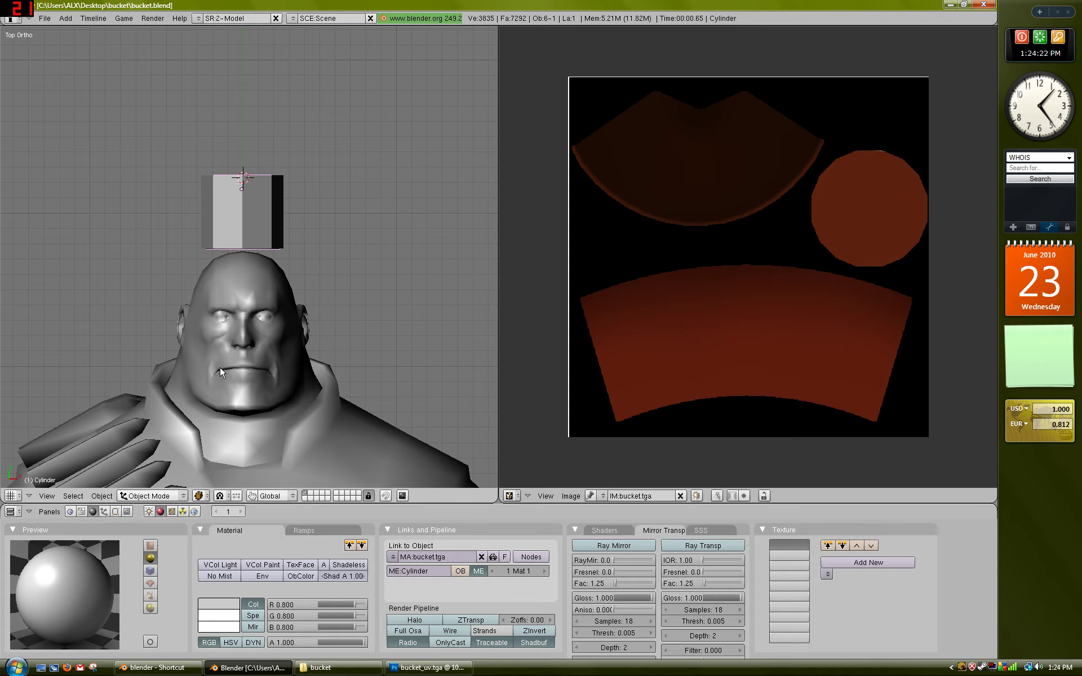
{"action": "right_click", "coordinate": [265, 231]}
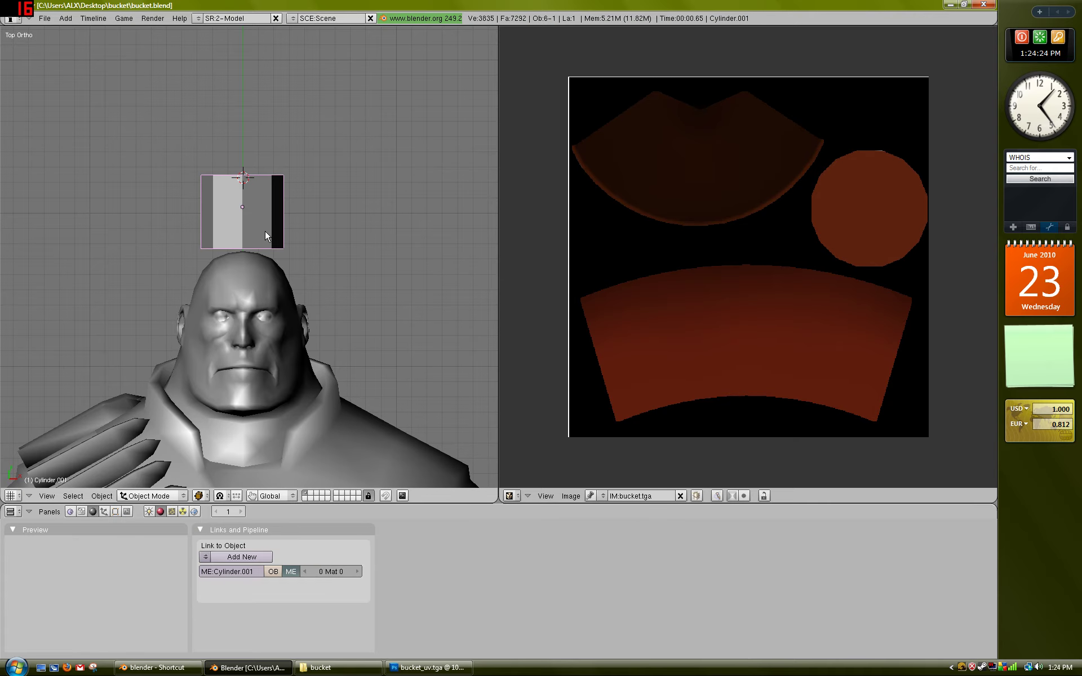
{"action": "left_click", "coordinate": [114, 511]}
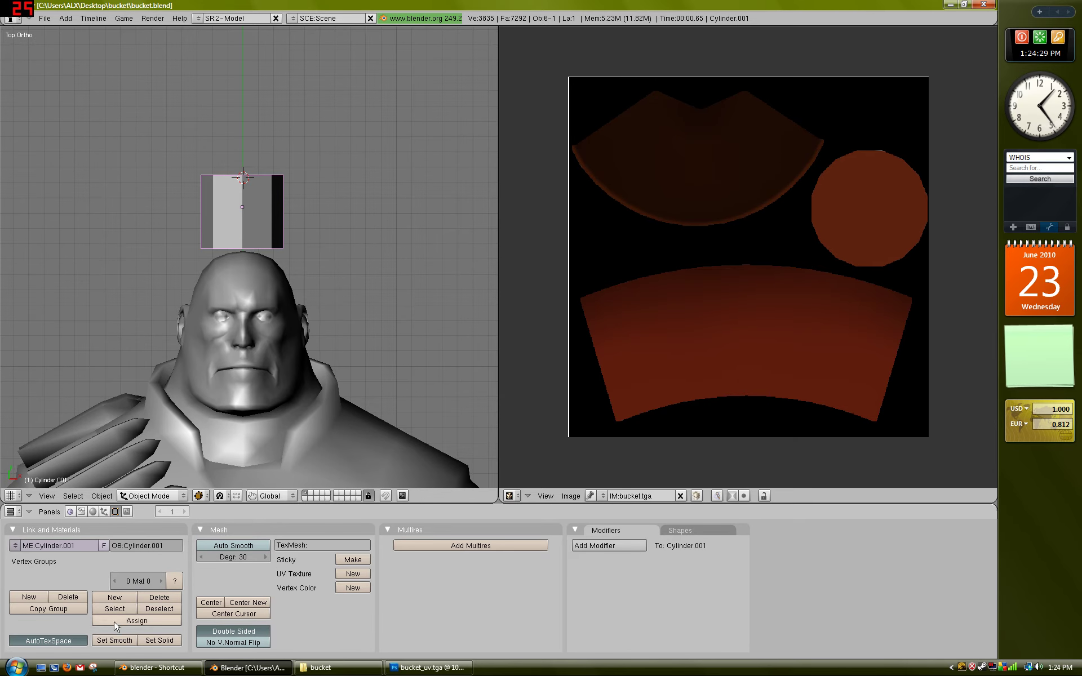
{"action": "left_click", "coordinate": [115, 641]}
{"action": "middle_click_drag", "start_coordinate": [248, 259], "coordinate": [282, 235]}
{"action": "key", "text": "KP_7"}
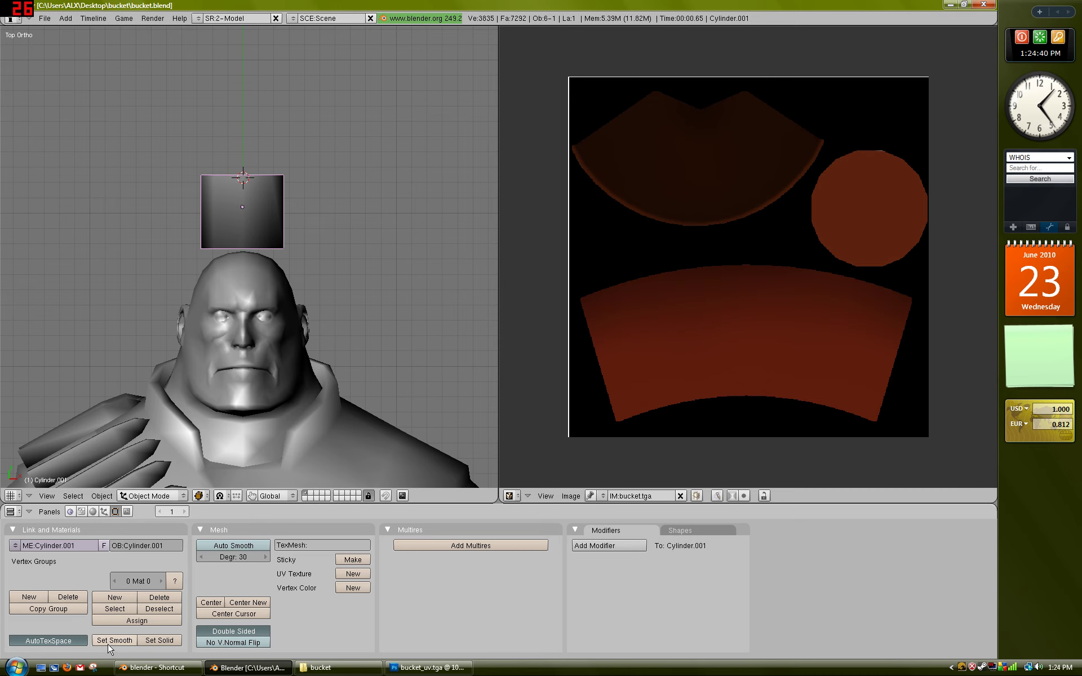
Export the cylinder enclosing the bucket as a Half-Life 2 SMD physics mesh named bucket-phy.smd in the bucket folder.
{"action": "right_click", "coordinate": [273, 180]}
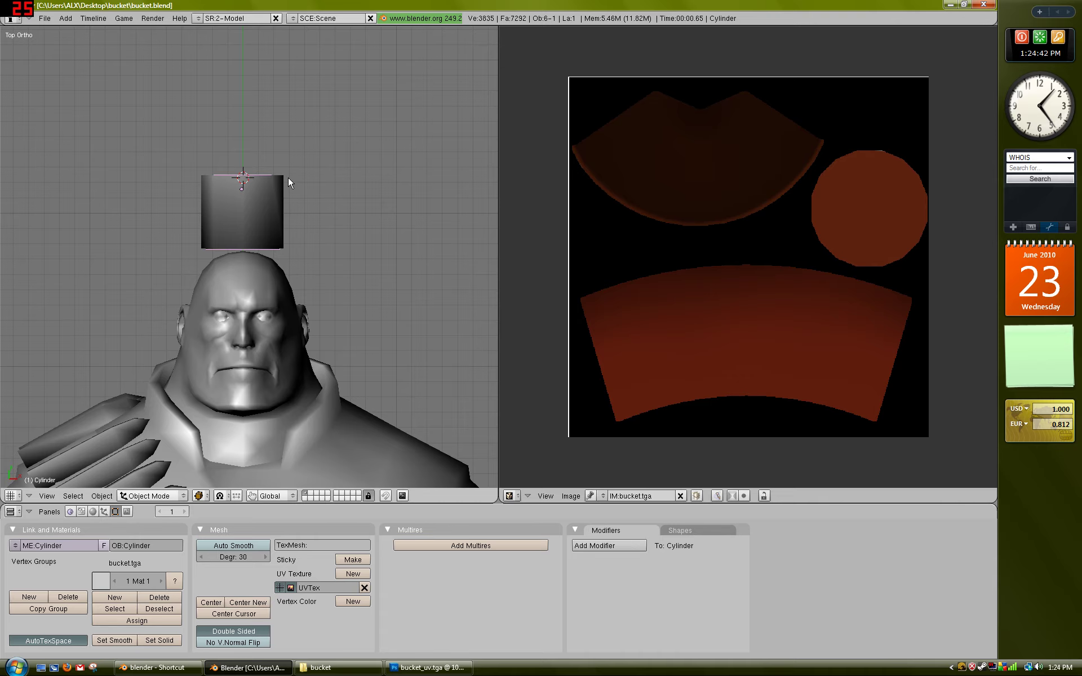
{"action": "right_click", "coordinate": [285, 179]}
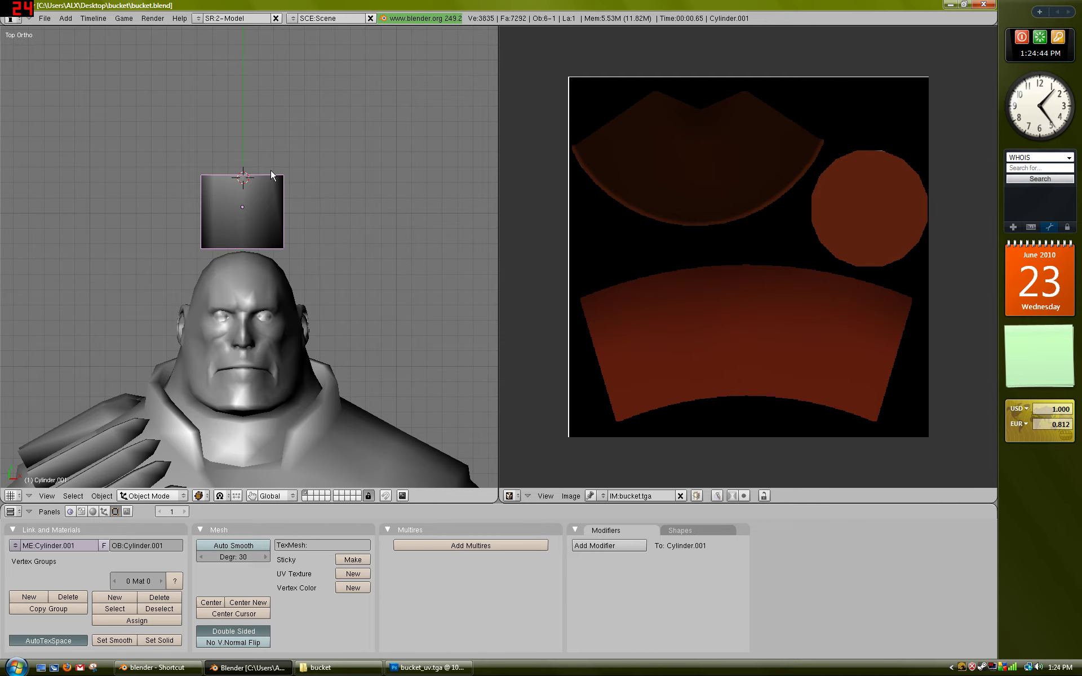
{"action": "left_click", "coordinate": [45, 18]}
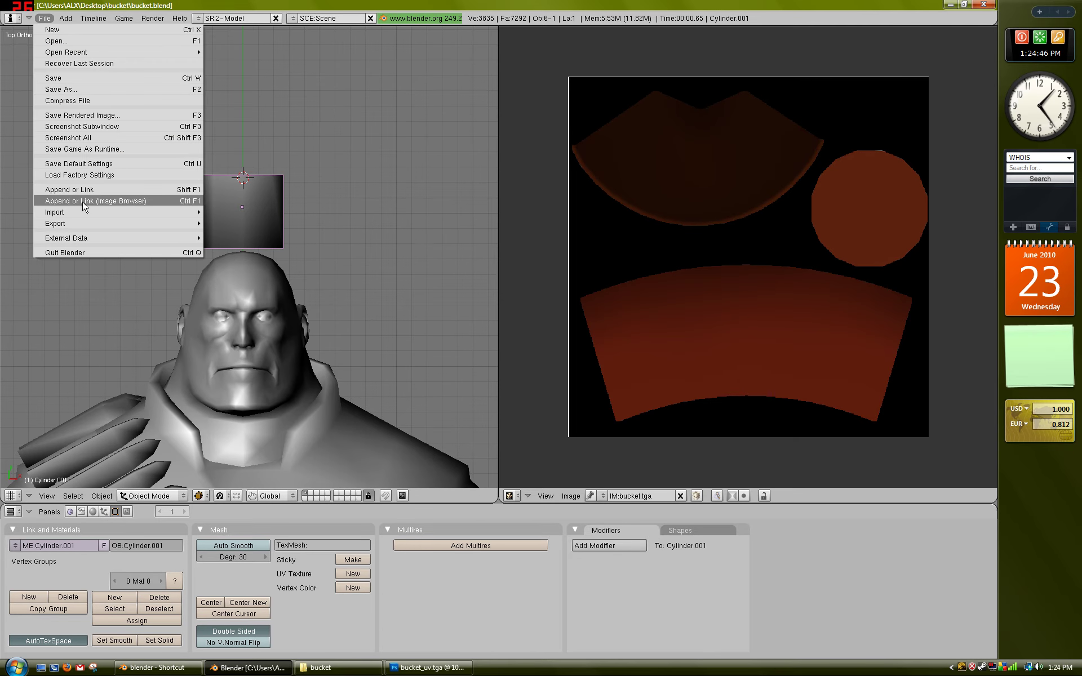
{"action": "mouse_move", "coordinate": [93, 224]}
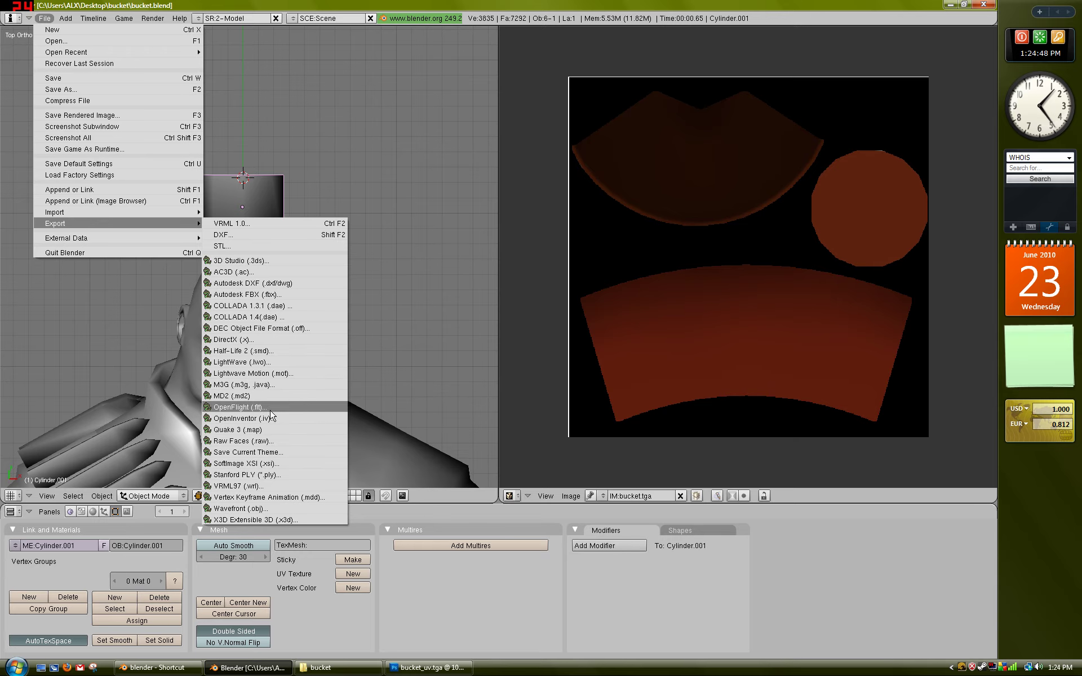
{"action": "left_click", "coordinate": [273, 346]}
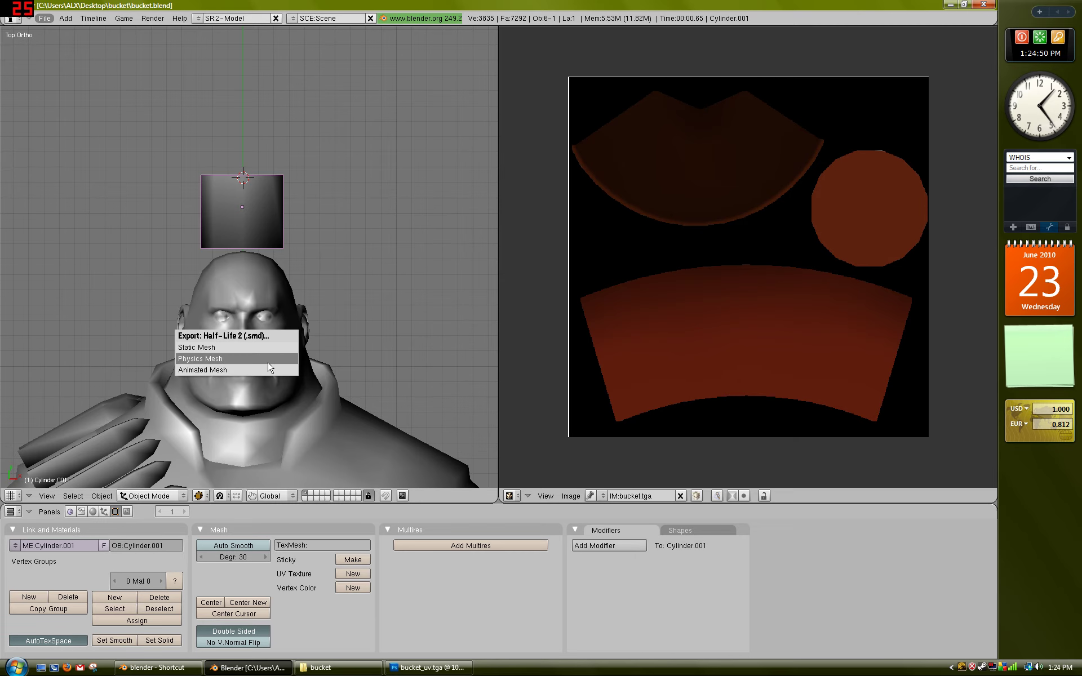
{"action": "left_click", "coordinate": [268, 362]}
{"action": "left_click", "coordinate": [55, 548]}
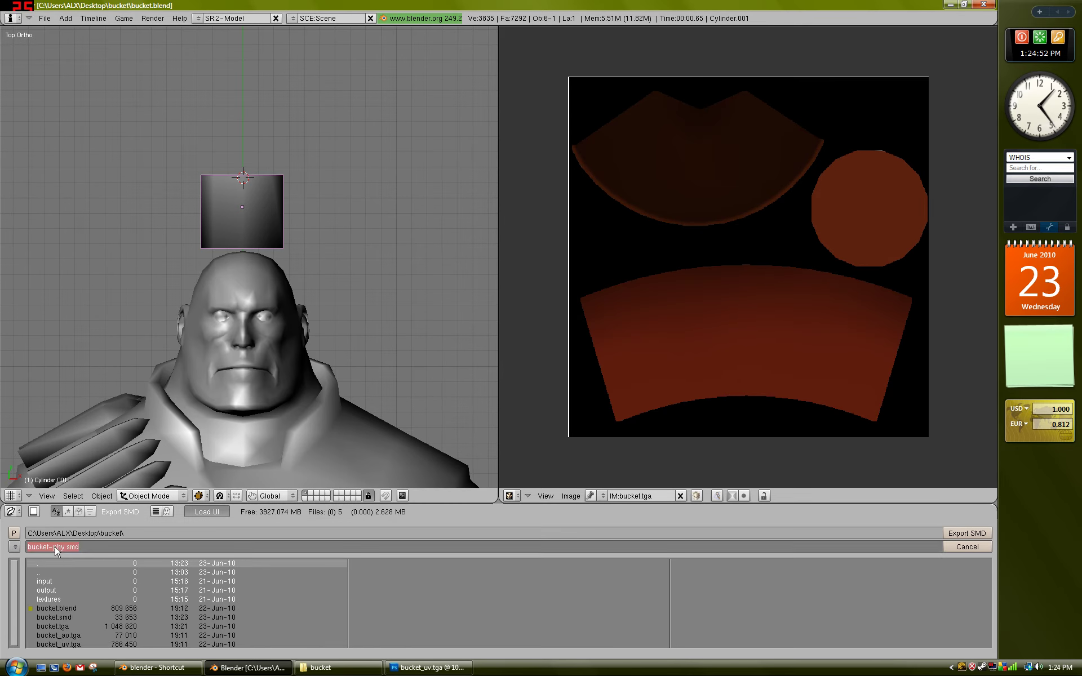
{"action": "left_click", "coordinate": [86, 545]}
{"action": "left_click", "coordinate": [952, 532]}
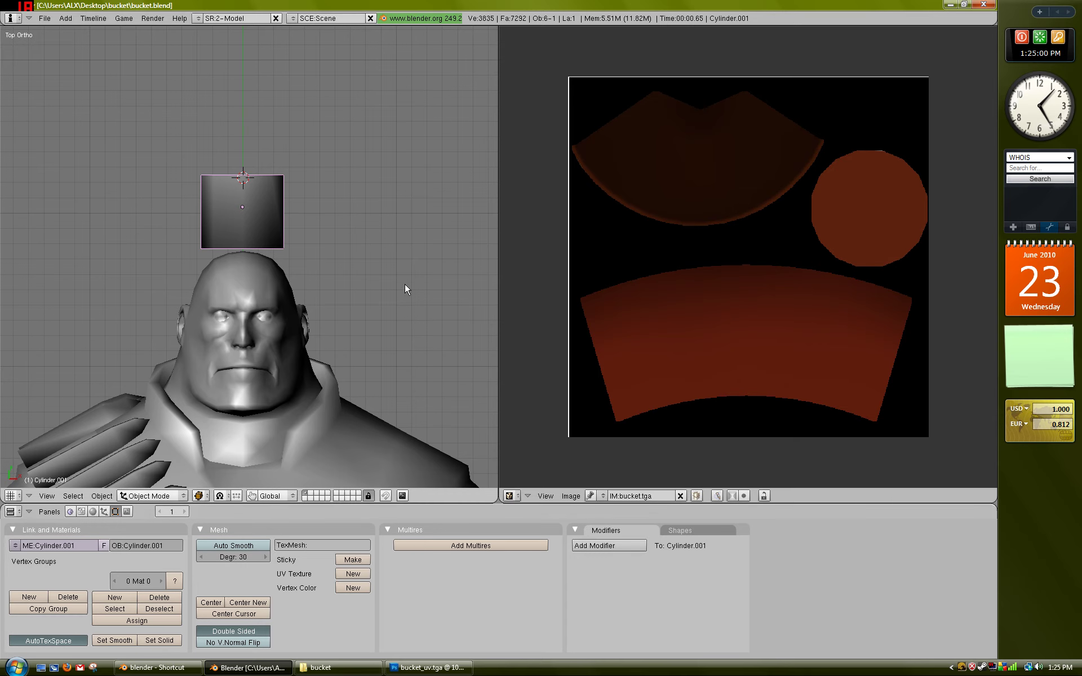
Delete the enclosing physics cylinder from the scene, leaving the bucket in place.
{"action": "right_click", "coordinate": [267, 192]}
{"action": "right_click", "coordinate": [279, 198]}
{"action": "key", "text": "x"}
{"action": "left_click", "coordinate": [260, 211]}
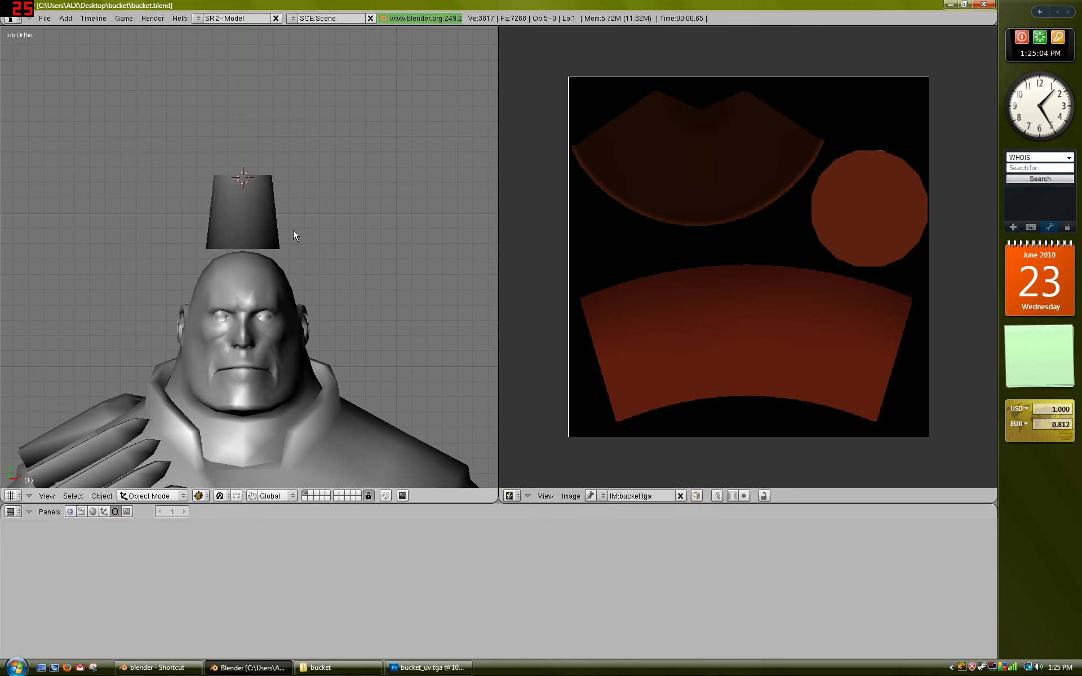
{"action": "middle_click_drag", "start_coordinate": [348, 350], "coordinate": [351, 319], "text": "shift"}
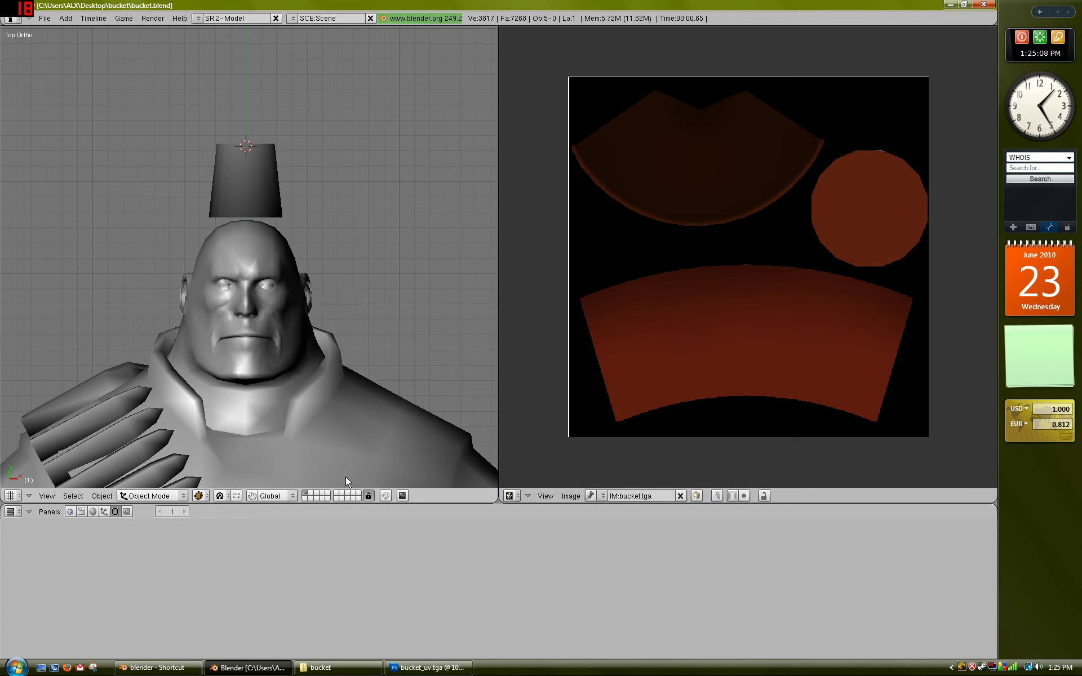
{"action": "left_click", "coordinate": [44, 18]}
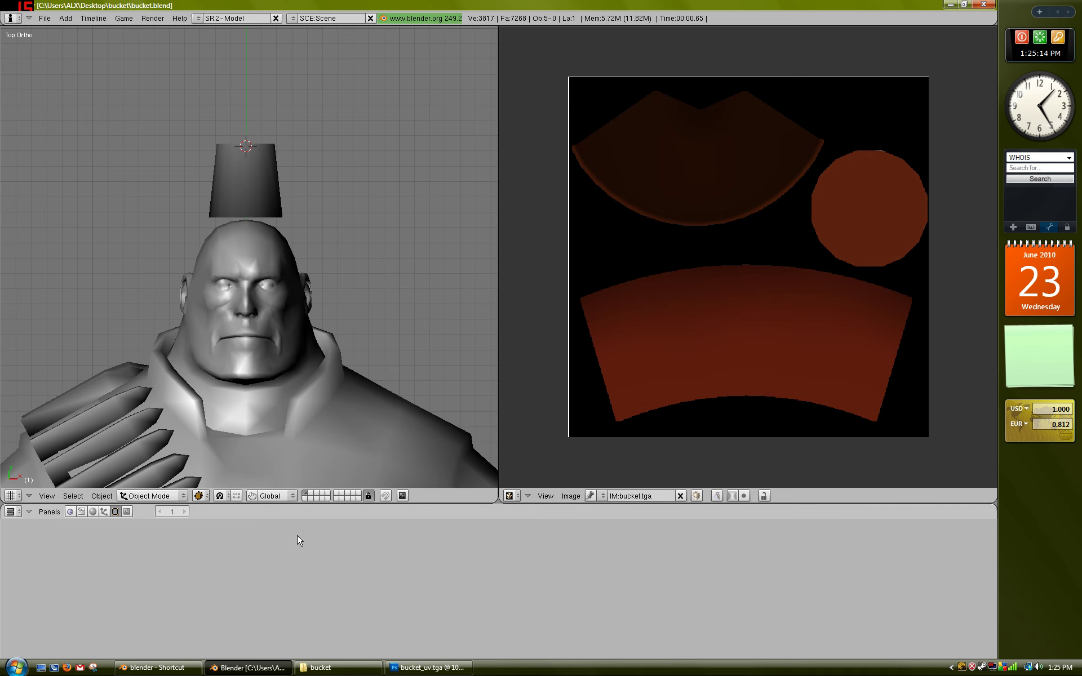
Switch to the bucket folder in Windows Explorer and examine the exported SMD and texture files.
{"action": "left_click", "coordinate": [341, 667]}
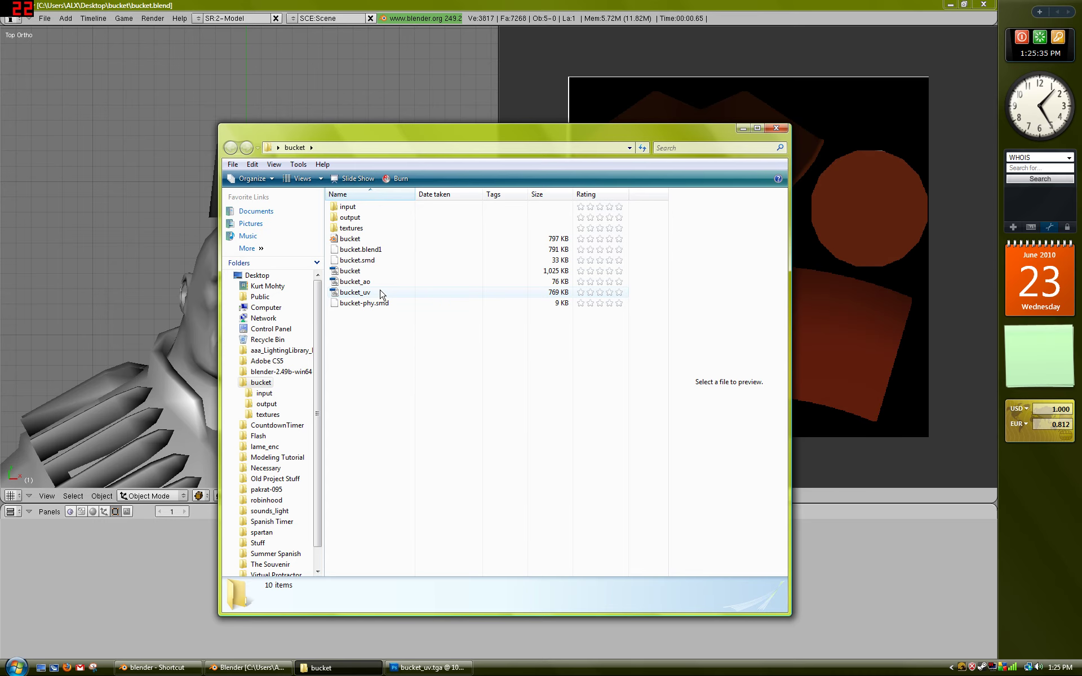
{"action": "left_click", "coordinate": [360, 271]}
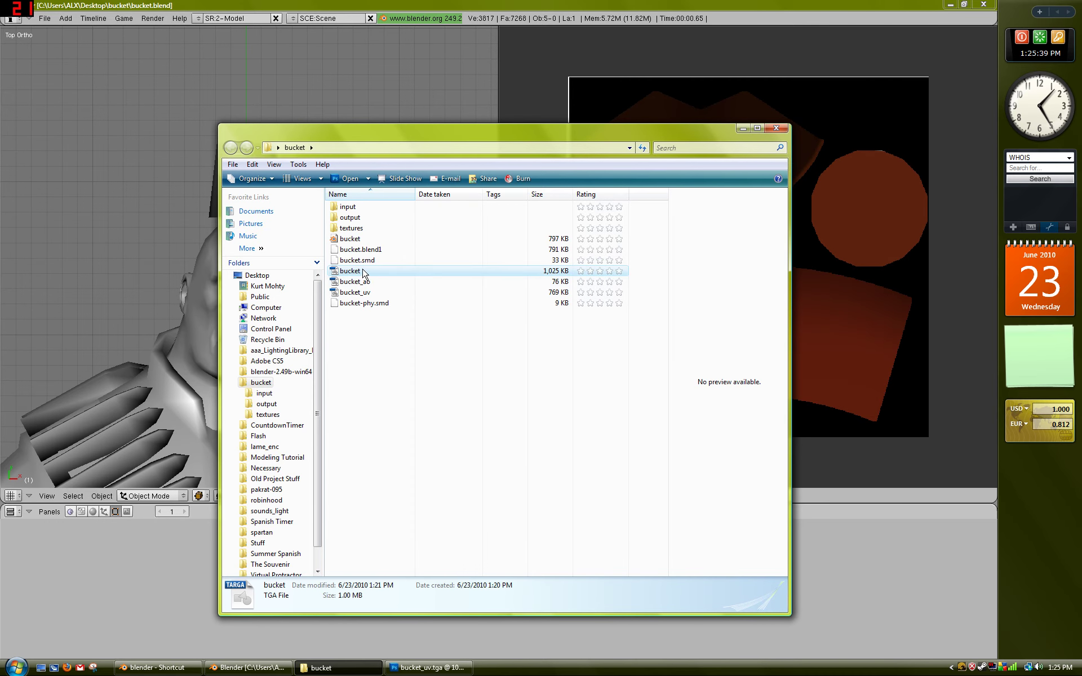
{"action": "left_click", "coordinate": [376, 284]}
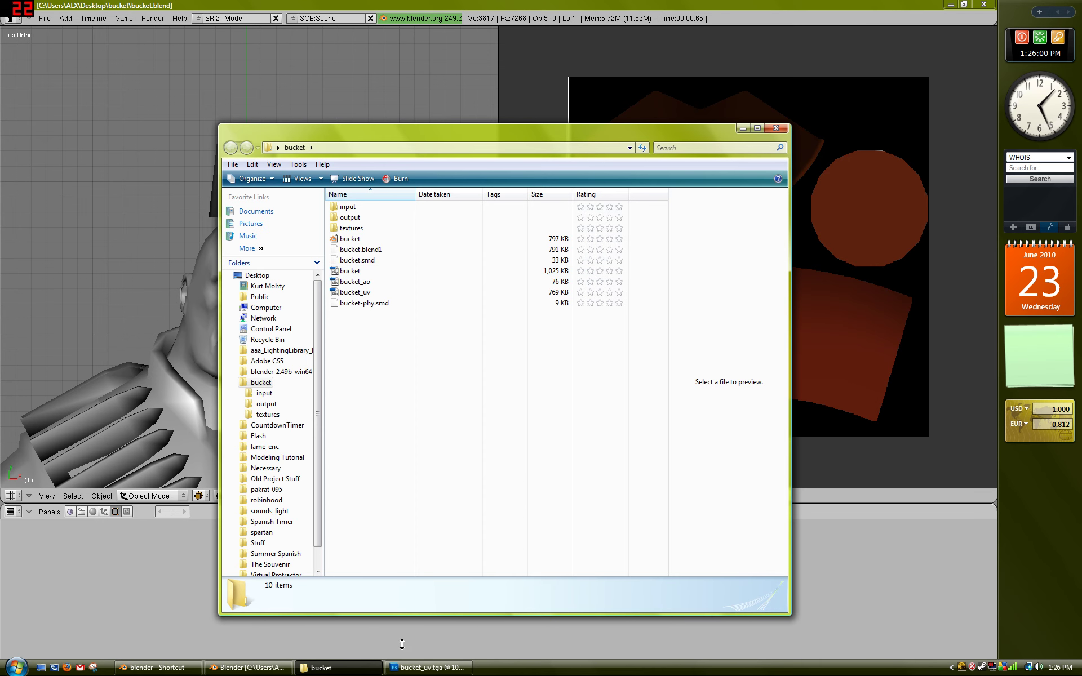
{"action": "left_click", "coordinate": [338, 668]}
Switch to Photoshop and add a Hue/Saturation adjustment layer above the bucket_ao layer with Hue set to -180.
{"action": "left_click", "coordinate": [428, 667]}
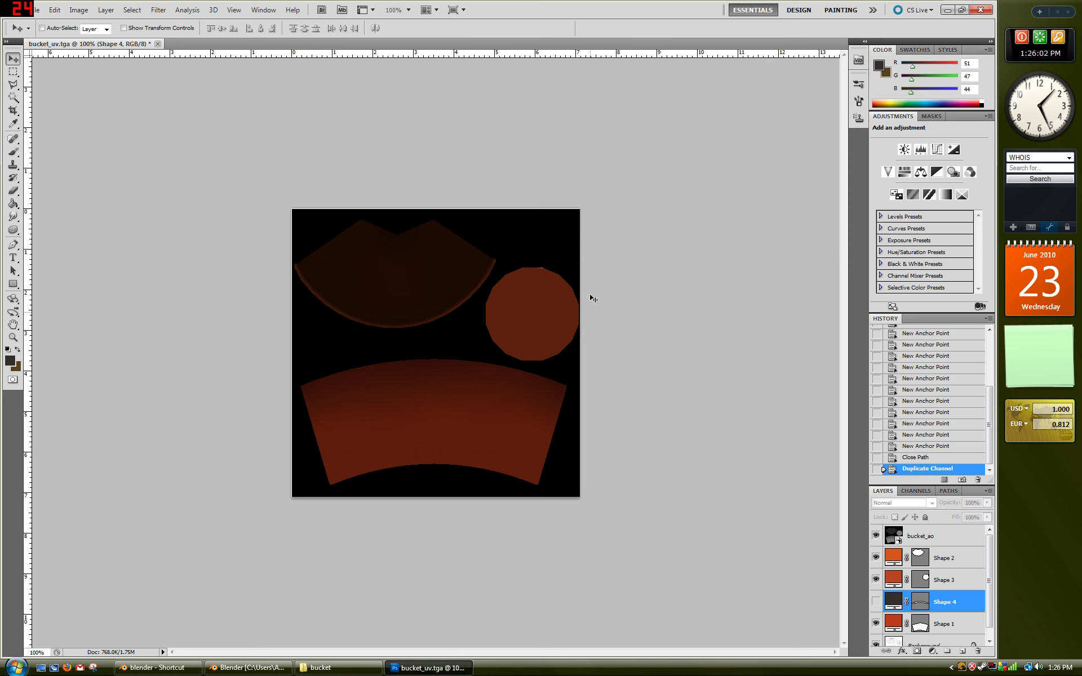
{"action": "left_click", "coordinate": [974, 540]}
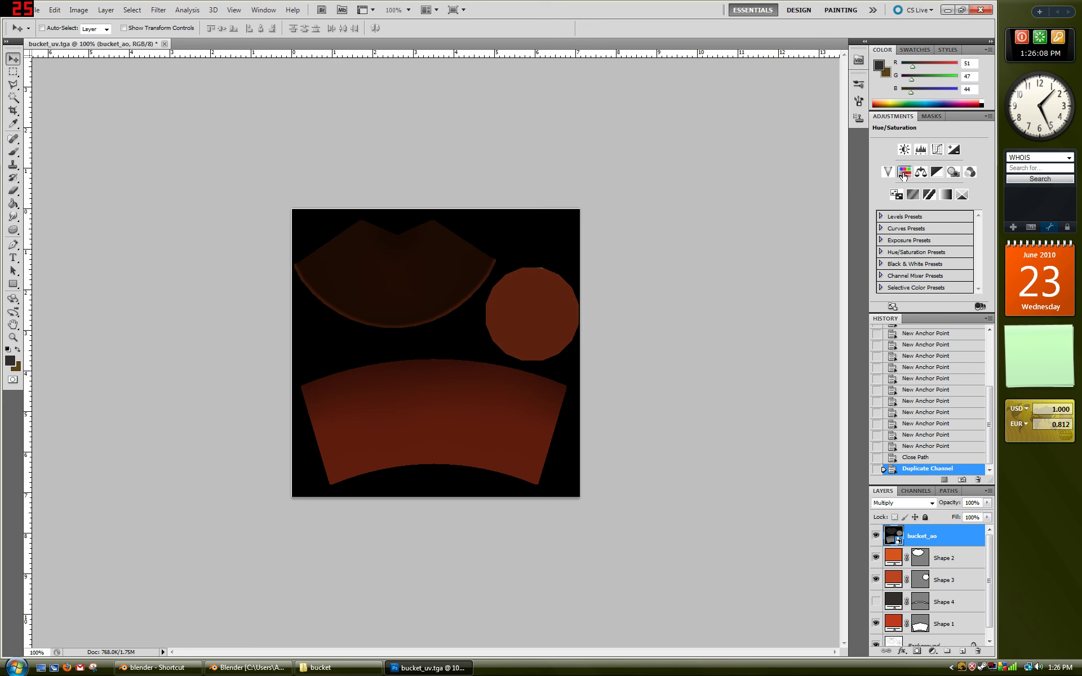
{"action": "left_click", "coordinate": [904, 174]}
{"action": "left_click_drag", "start_coordinate": [930, 182], "coordinate": [871, 179]}
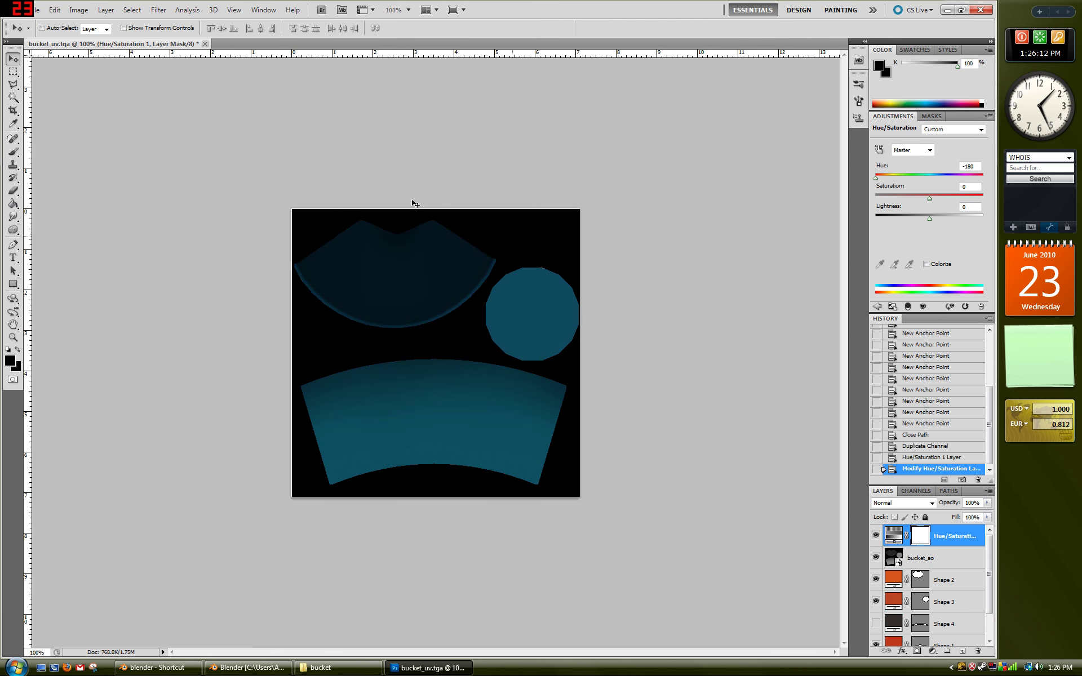
Save a copy of the recoloured texture in Targa format as bucket_blue in the bucket folder.
{"action": "left_click", "coordinate": [35, 10]}
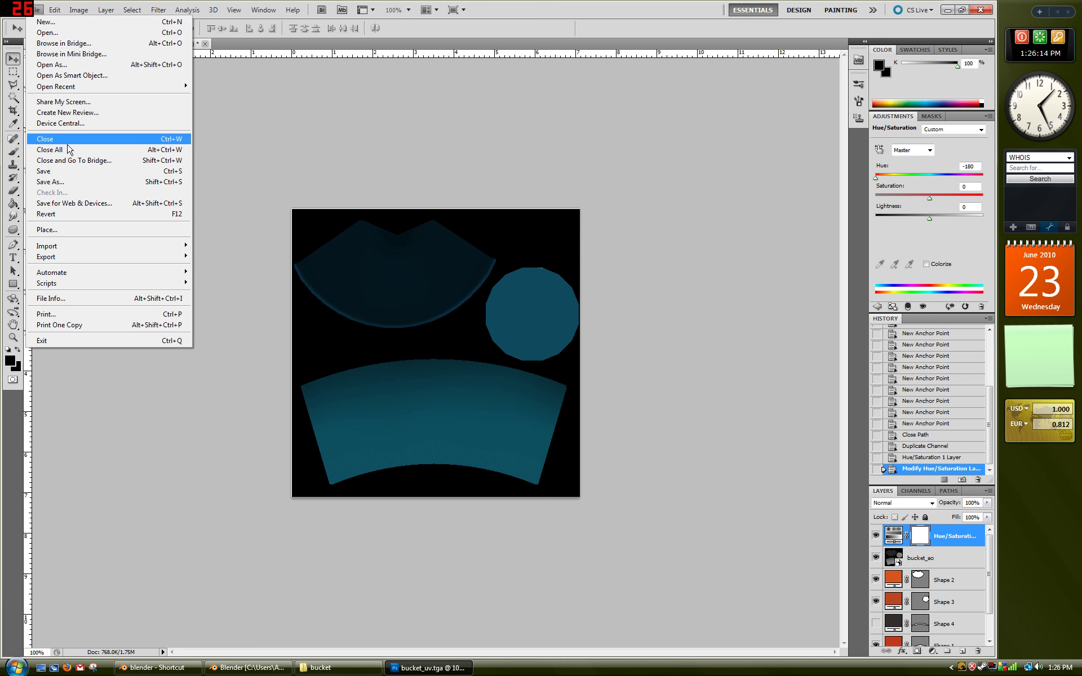
{"action": "left_click", "coordinate": [67, 181]}
{"action": "left_click", "coordinate": [569, 320]}
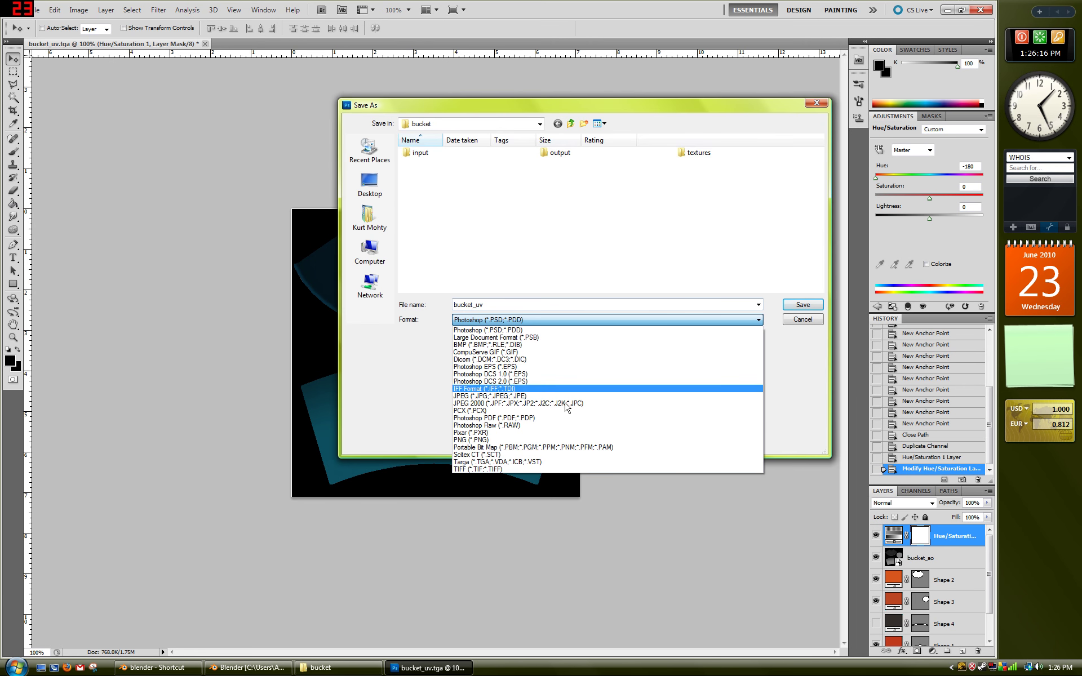
{"action": "left_click", "coordinate": [561, 463]}
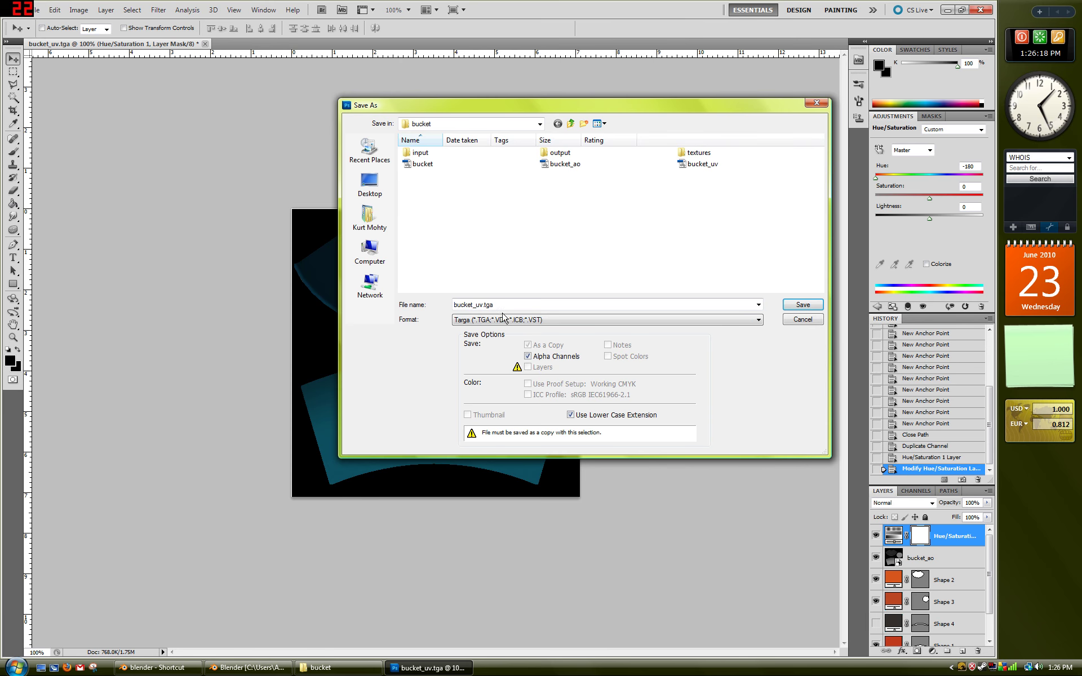
{"action": "type", "text": "bucket_blue"}
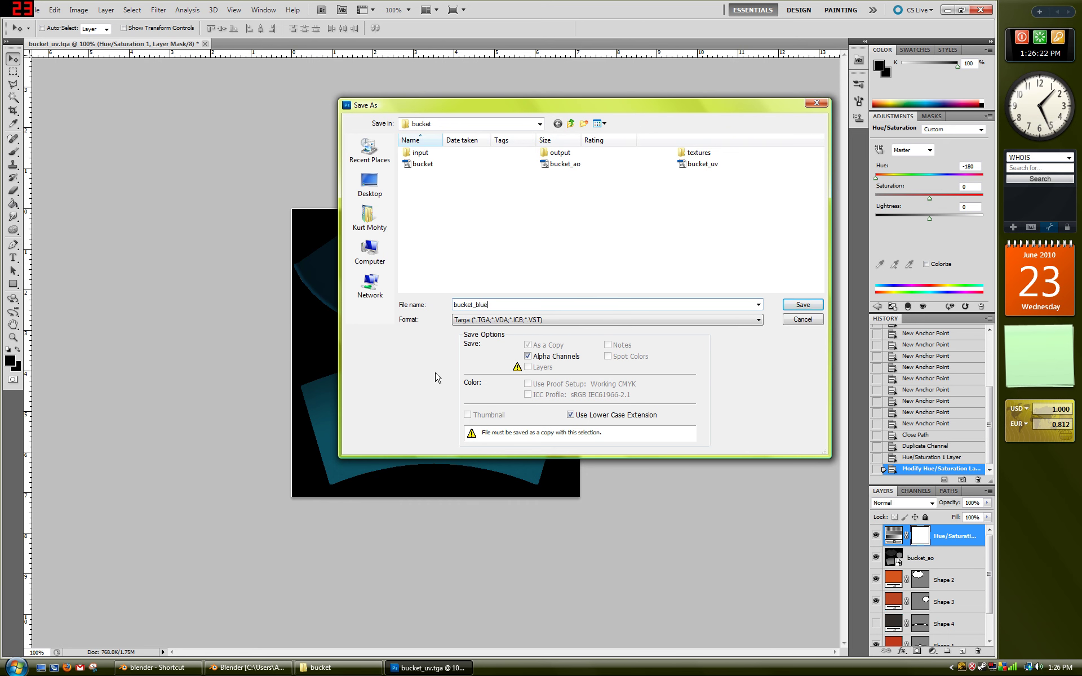
{"action": "key", "text": "Return"}
{"action": "left_click", "coordinate": [524, 218]}
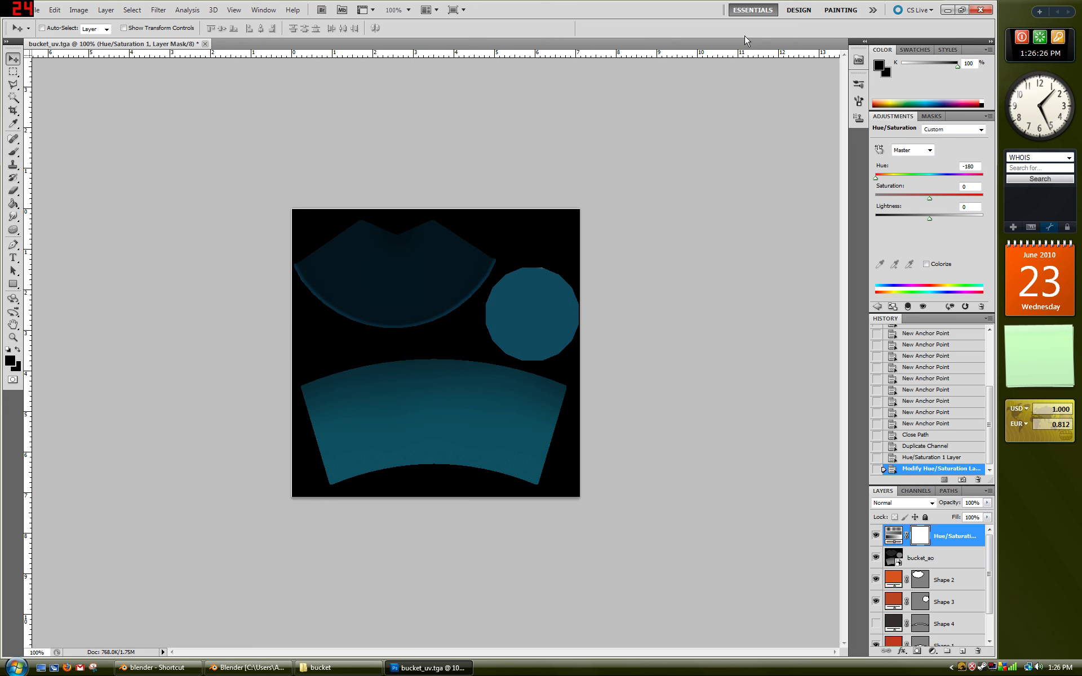
Switch to the bucket folder in Windows Explorer and move its window slightly up.
{"action": "left_click", "coordinate": [361, 665]}
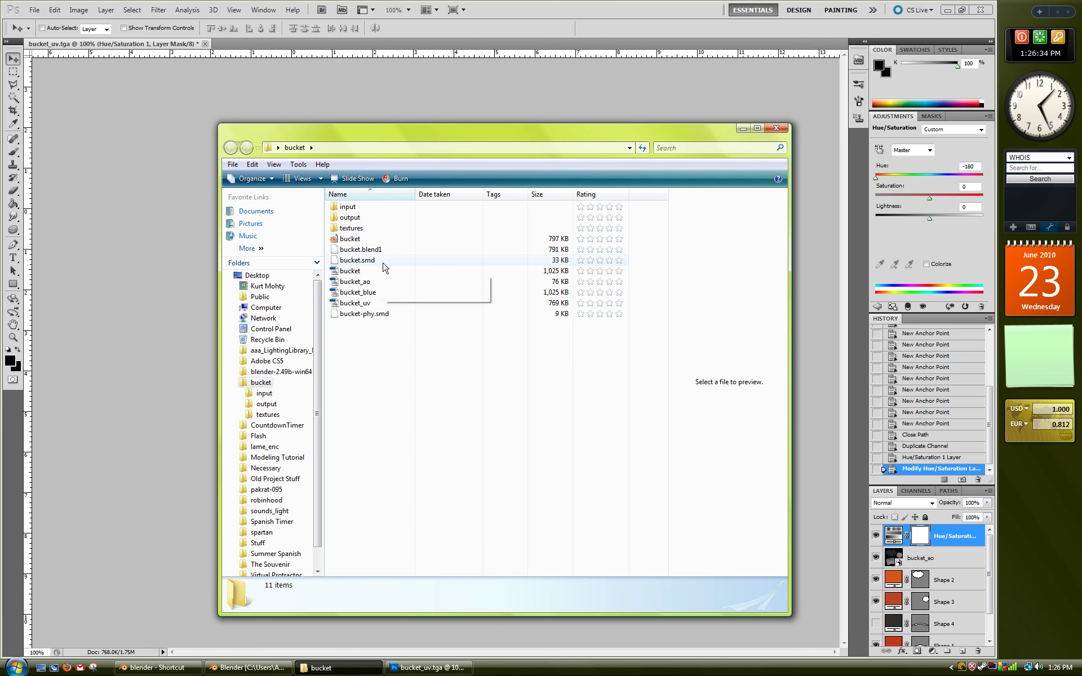
{"action": "left_click_drag", "start_coordinate": [494, 147], "coordinate": [493, 128]}
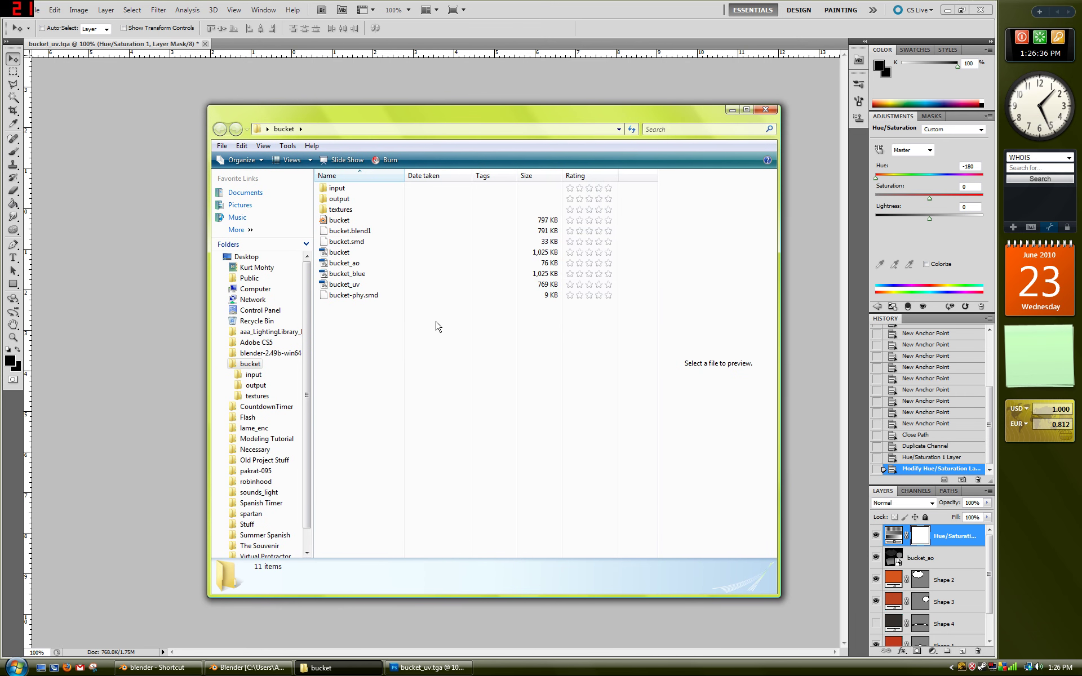